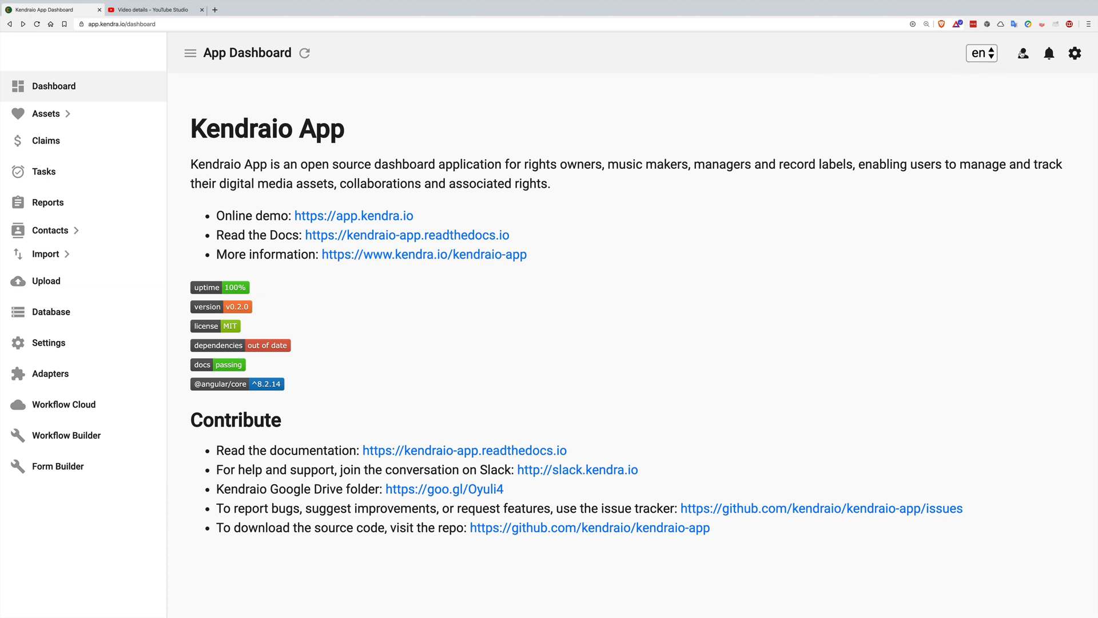
# Log in to a Kendraio App profile using the Google authentication provider and the channel's account
pyautogui.click(1023, 53)
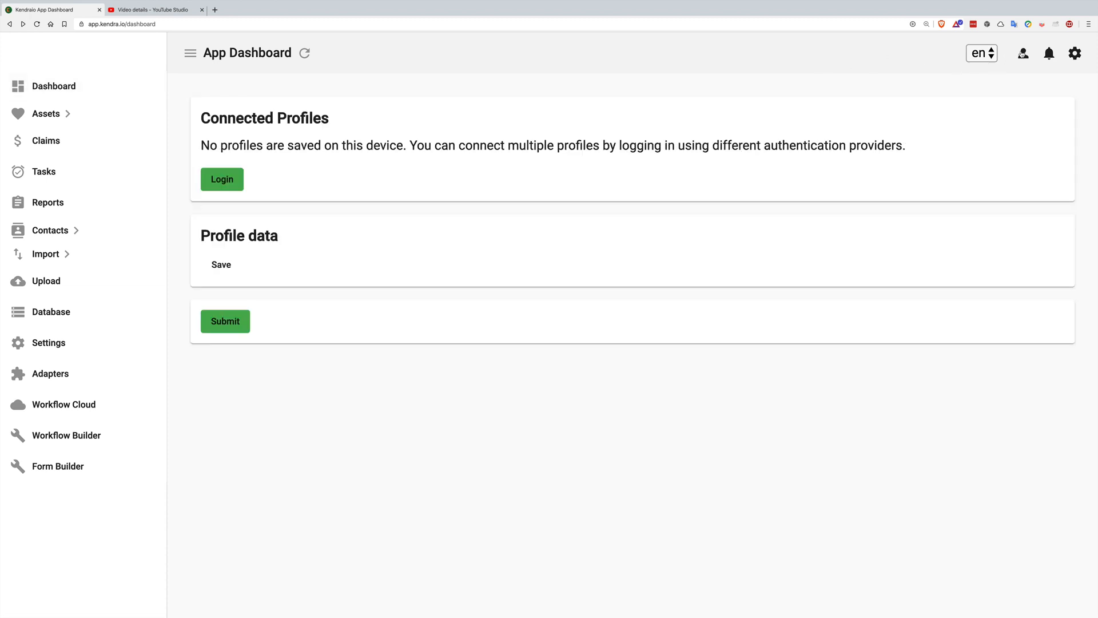
pyautogui.click(236, 185)
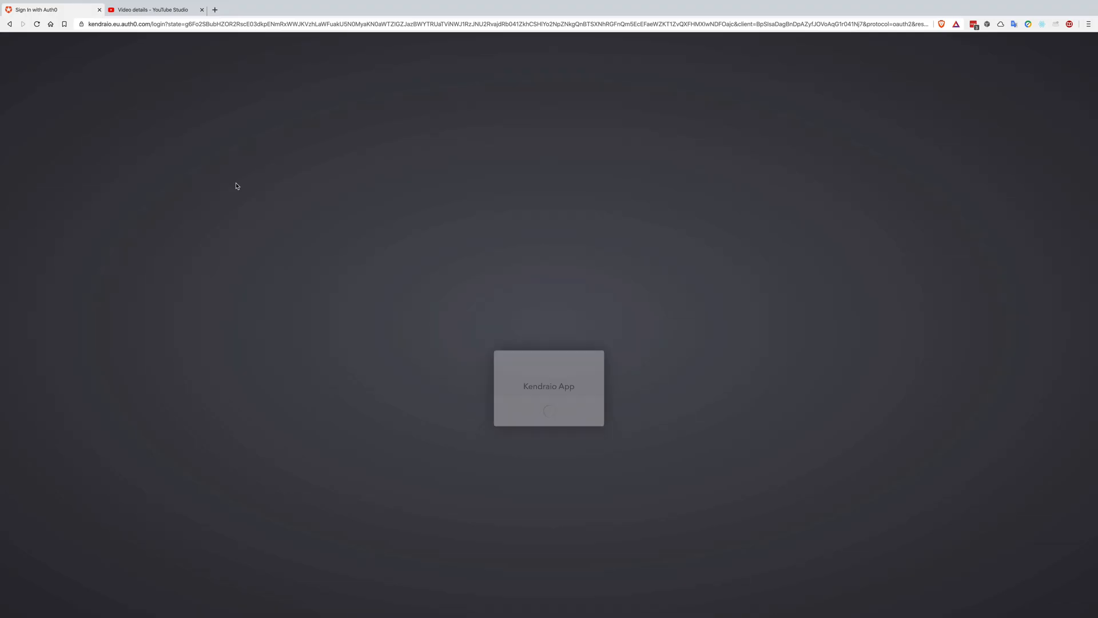
pyautogui.click(551, 316)
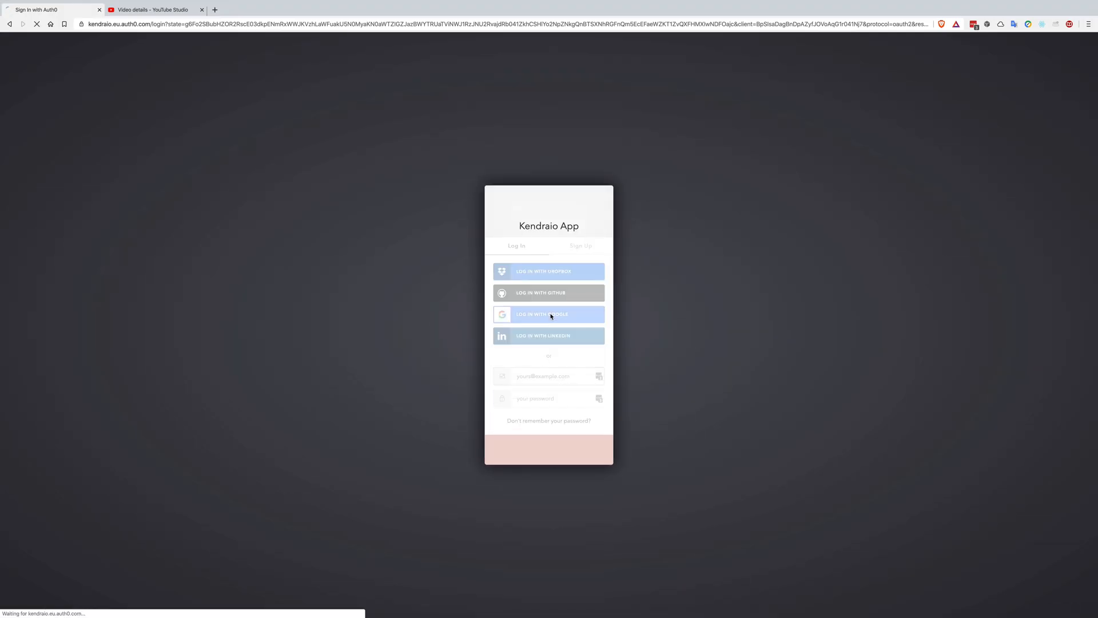
pyautogui.click(516, 538)
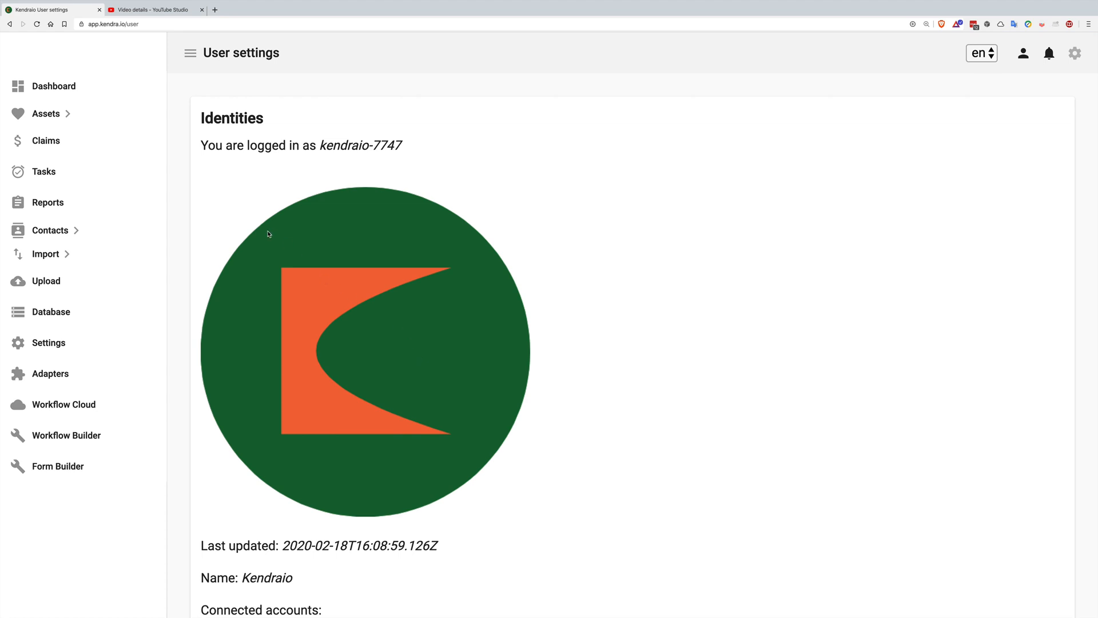
# Search the cloud workflows for "yout" and launch the "YouTube: Video: List and Edit" workflow
pyautogui.click(74, 408)
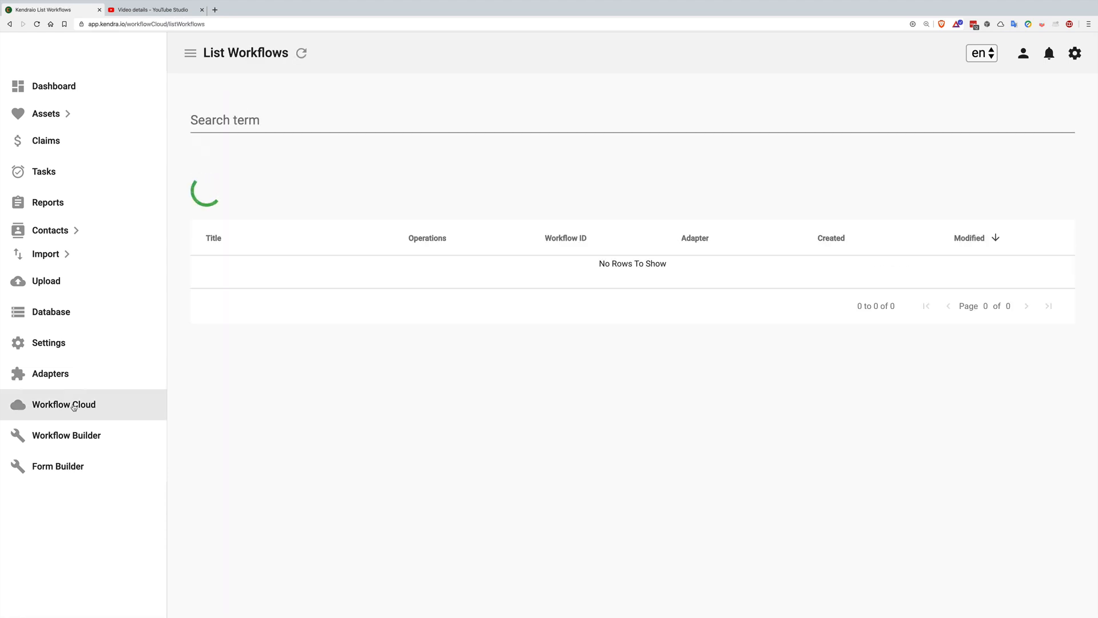
pyautogui.click(247, 125)
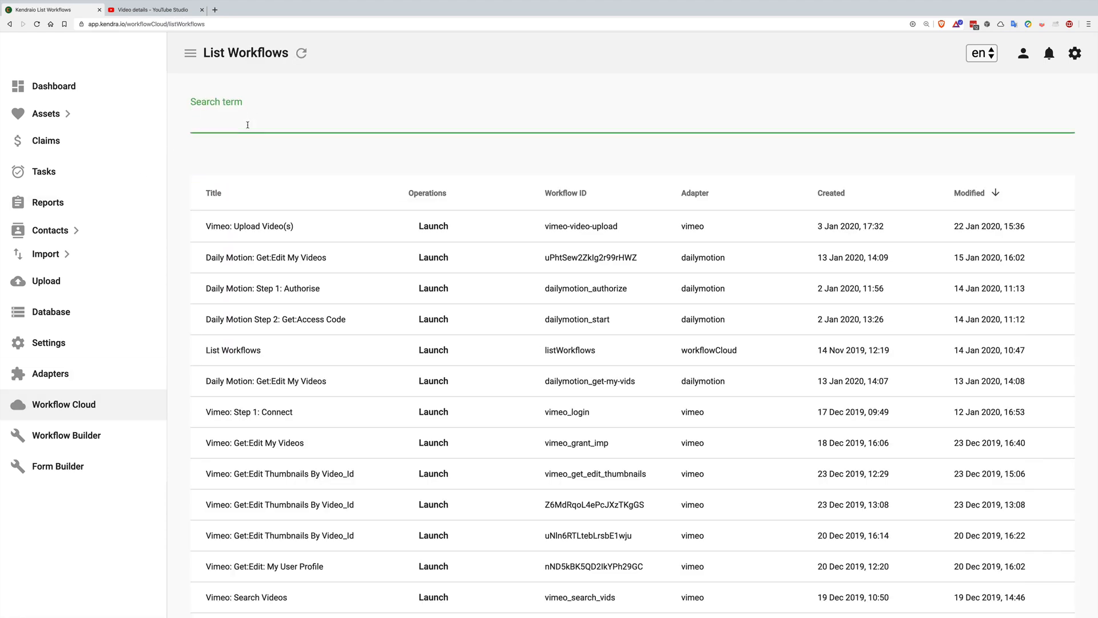
pyautogui.write('yout')
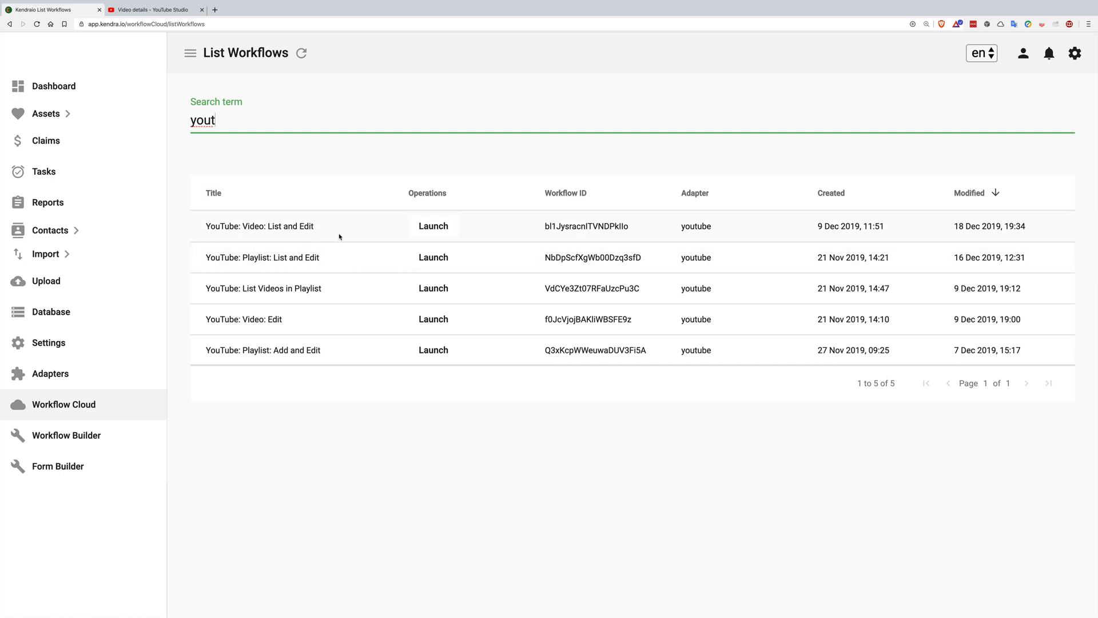
pyautogui.click(439, 228)
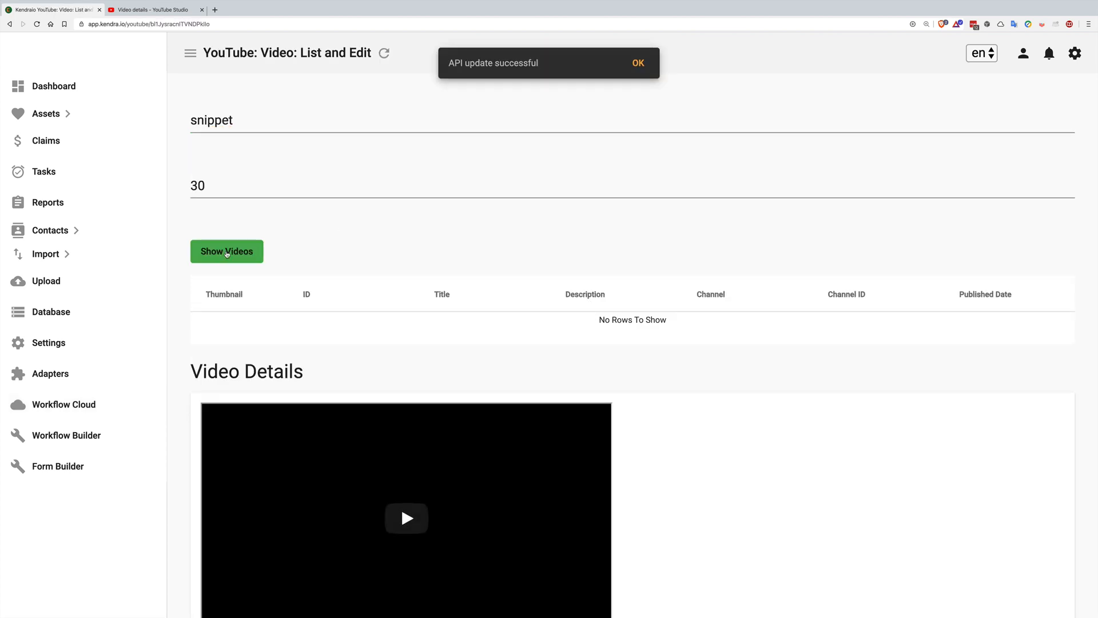
# Load the channel's videos into the workflow's table and look through the list down to the oldest entries
pyautogui.click(248, 252)
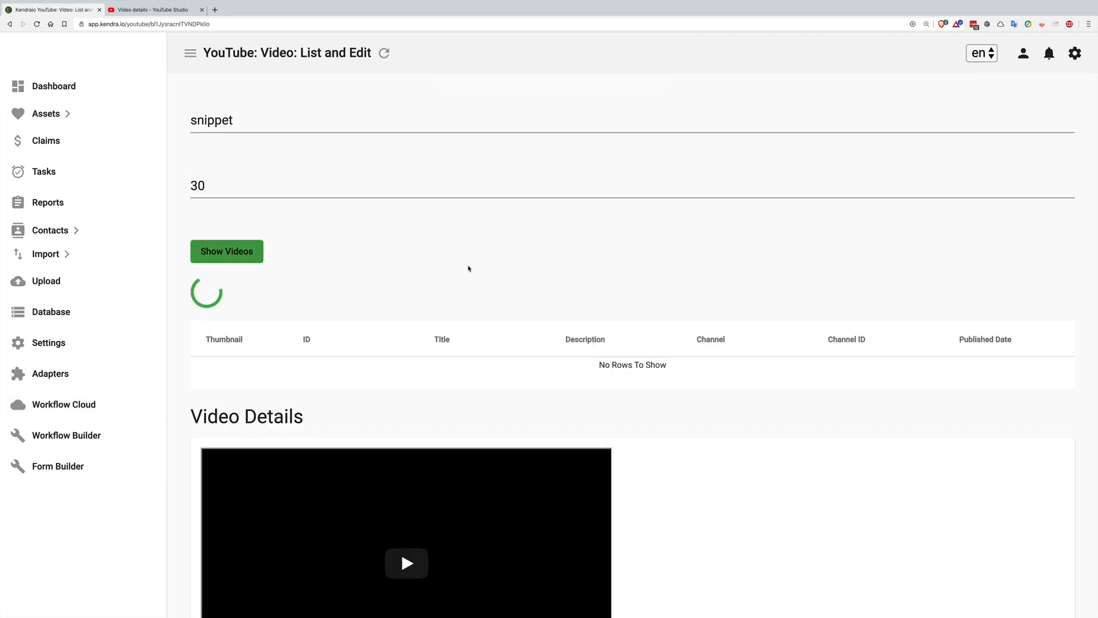
pyautogui.scroll(-12, 502, 279)
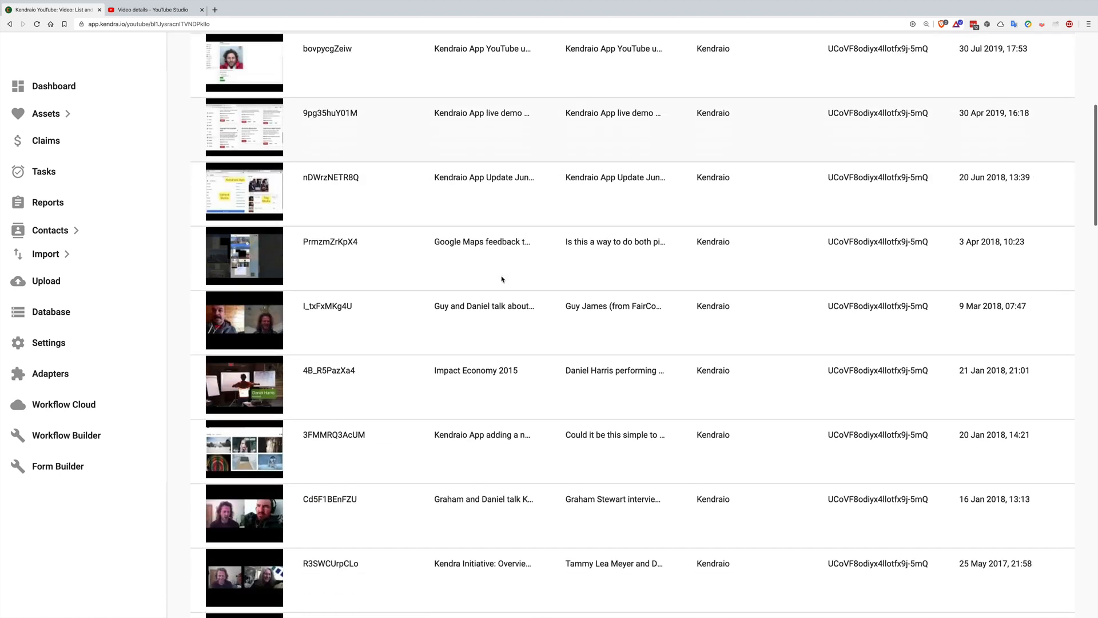
pyautogui.scroll(-7, 502, 280)
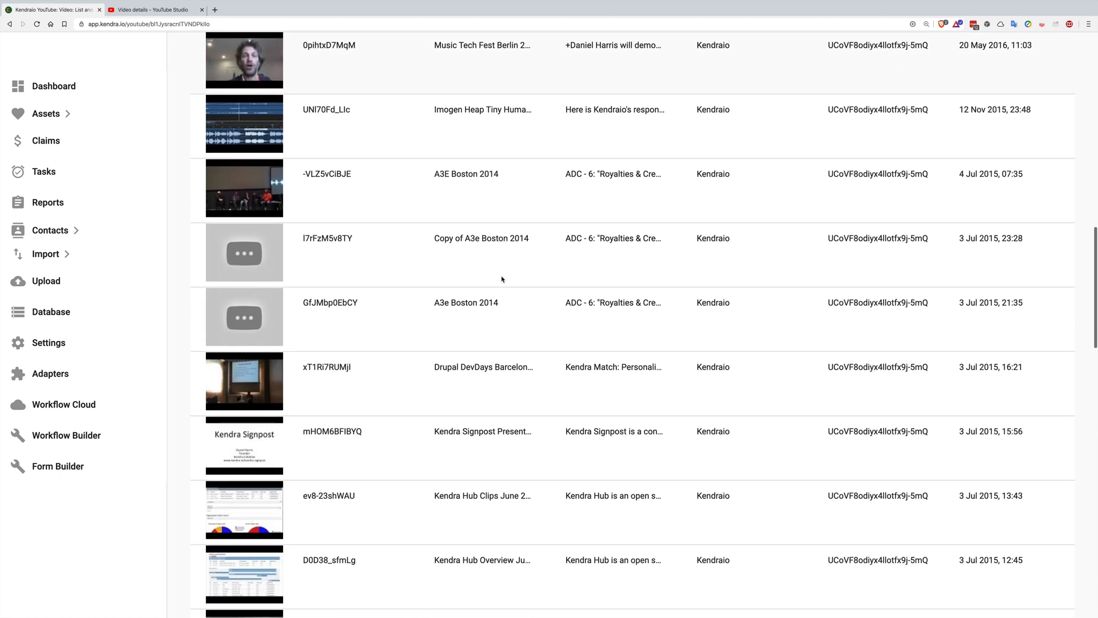
pyautogui.scroll(-5, 502, 279)
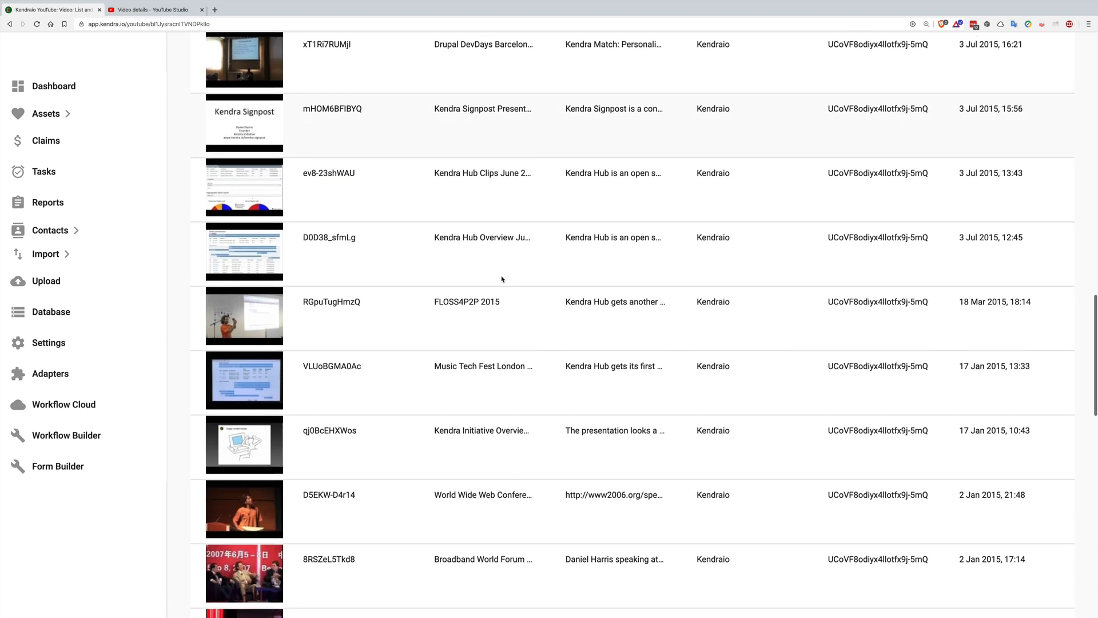
pyautogui.scroll(-2, 502, 279)
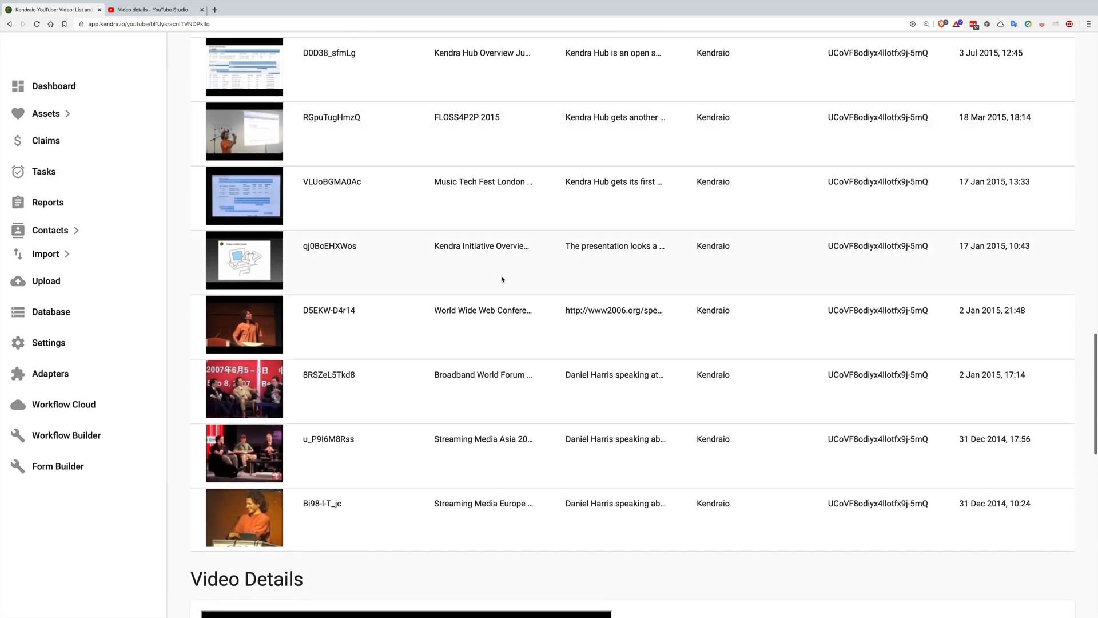
pyautogui.scroll(2, 502, 279)
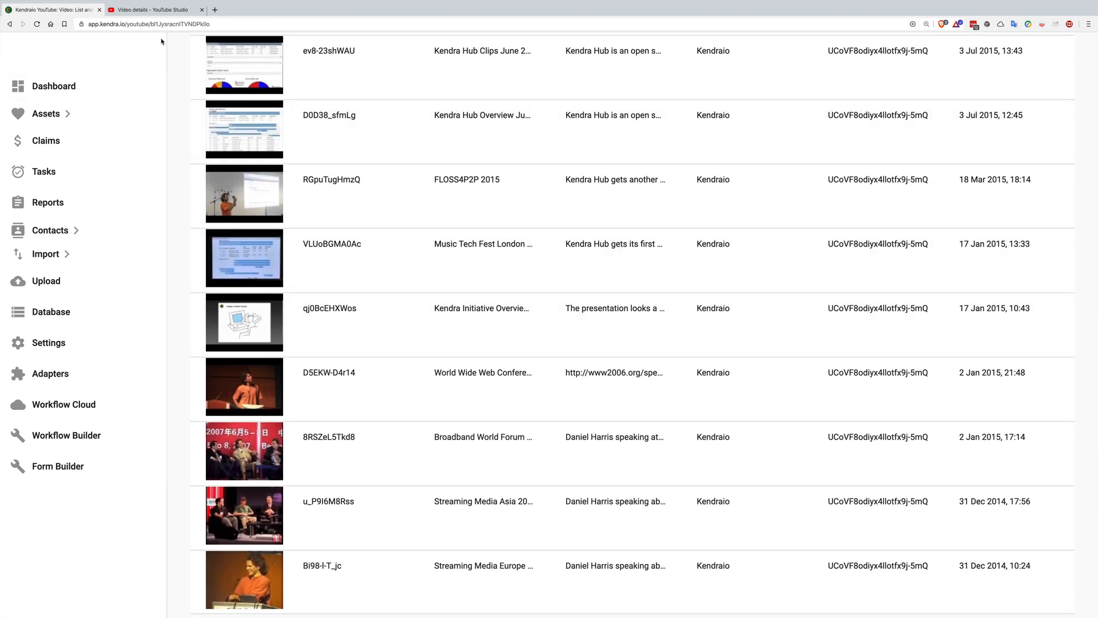
# Switch to YouTube Studio and examine the channel's uploaded videos list for comparison, including the private videos and the oldest uploads
pyautogui.click(160, 10)
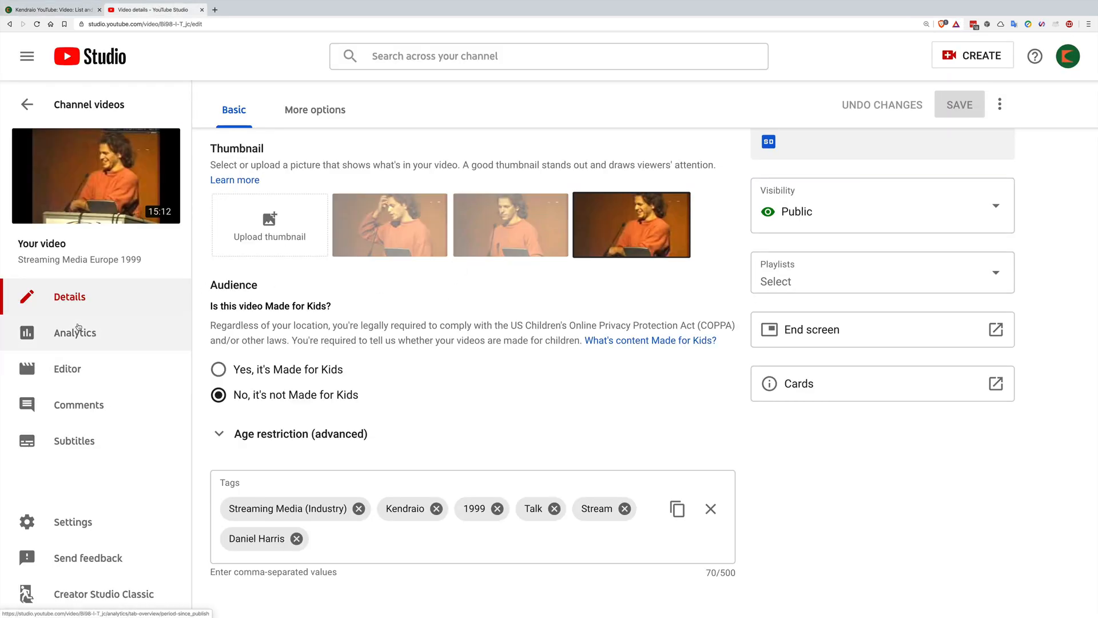
pyautogui.click(27, 104)
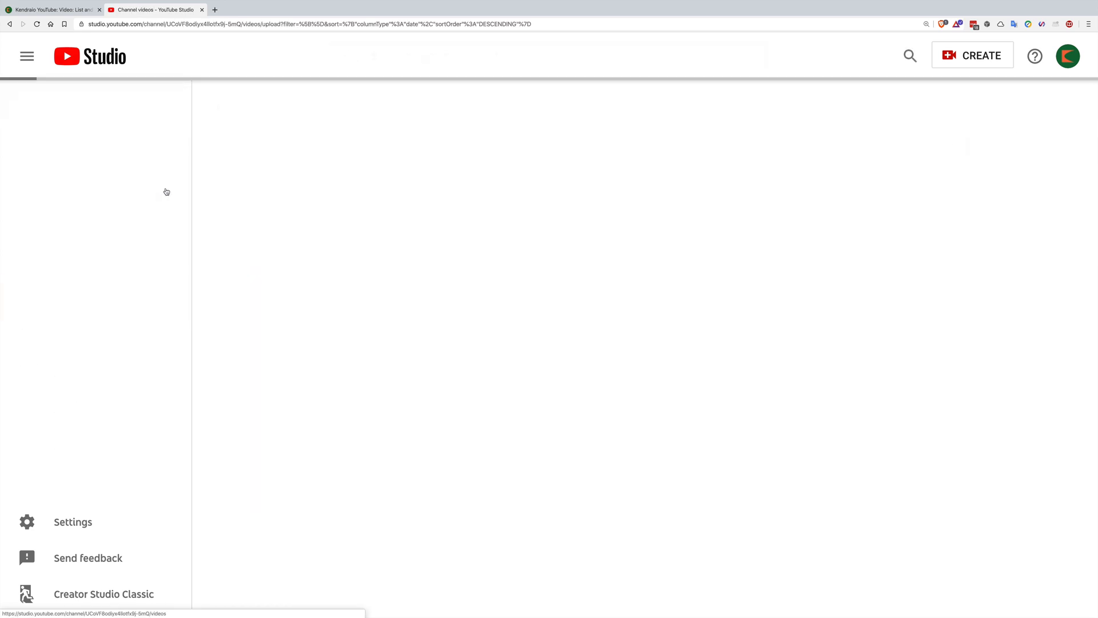
pyautogui.scroll(-1, 469, 350)
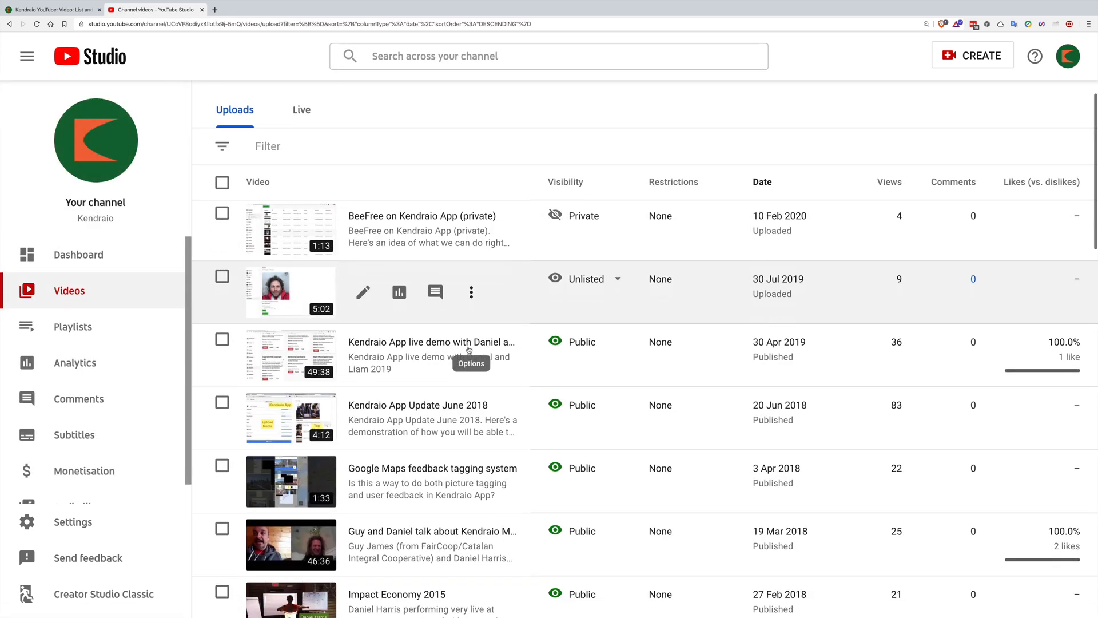
pyautogui.scroll(-9, 469, 350)
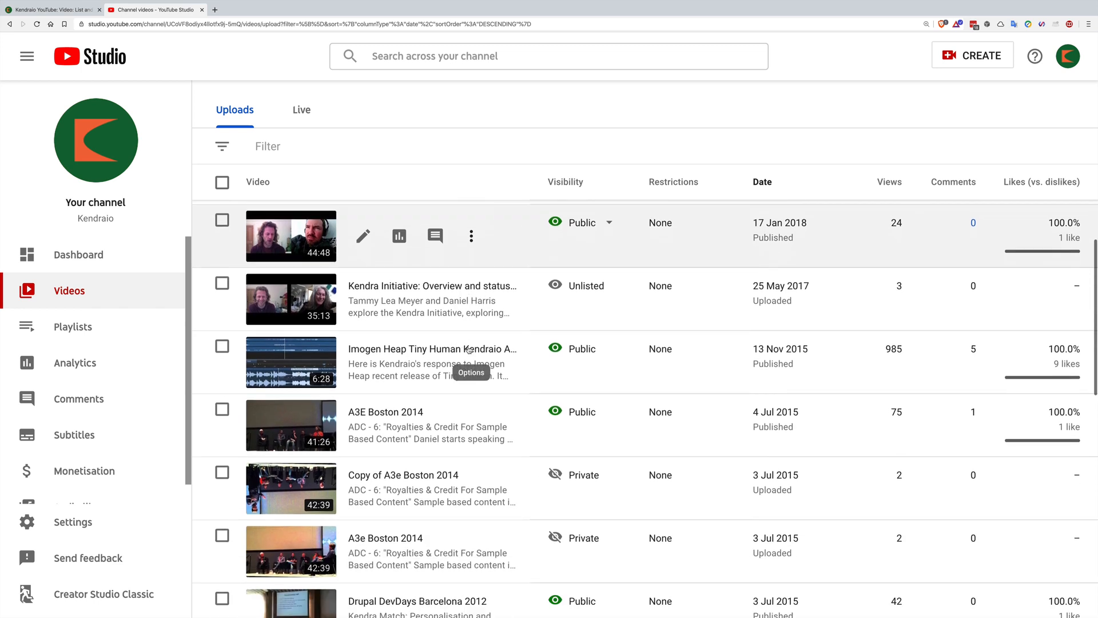
pyautogui.scroll(-1, 469, 350)
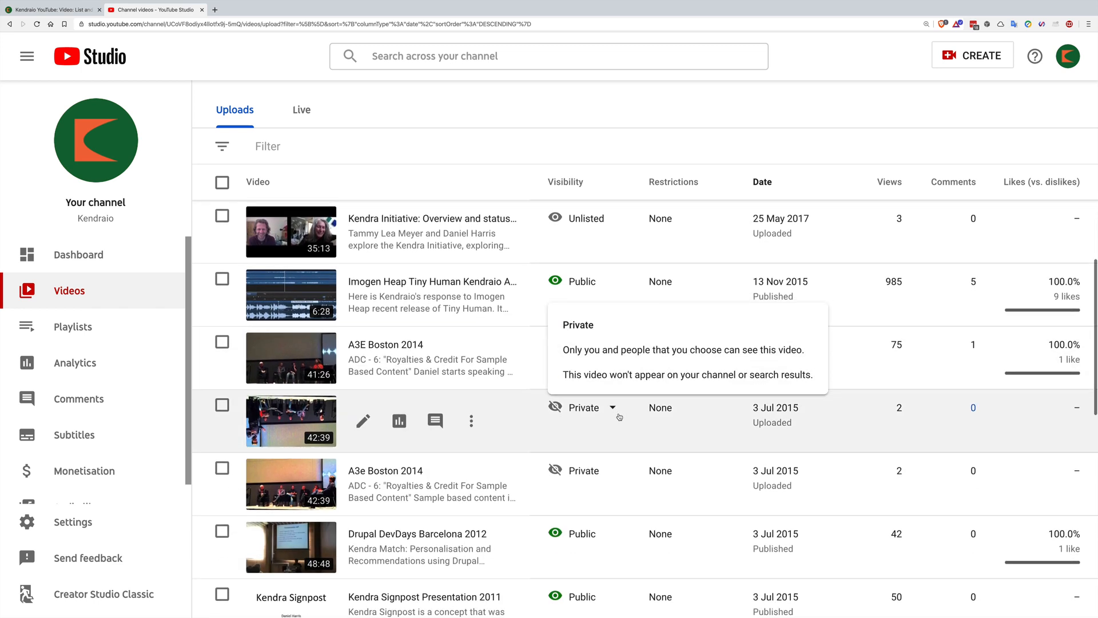
pyautogui.scroll(-2, 620, 417)
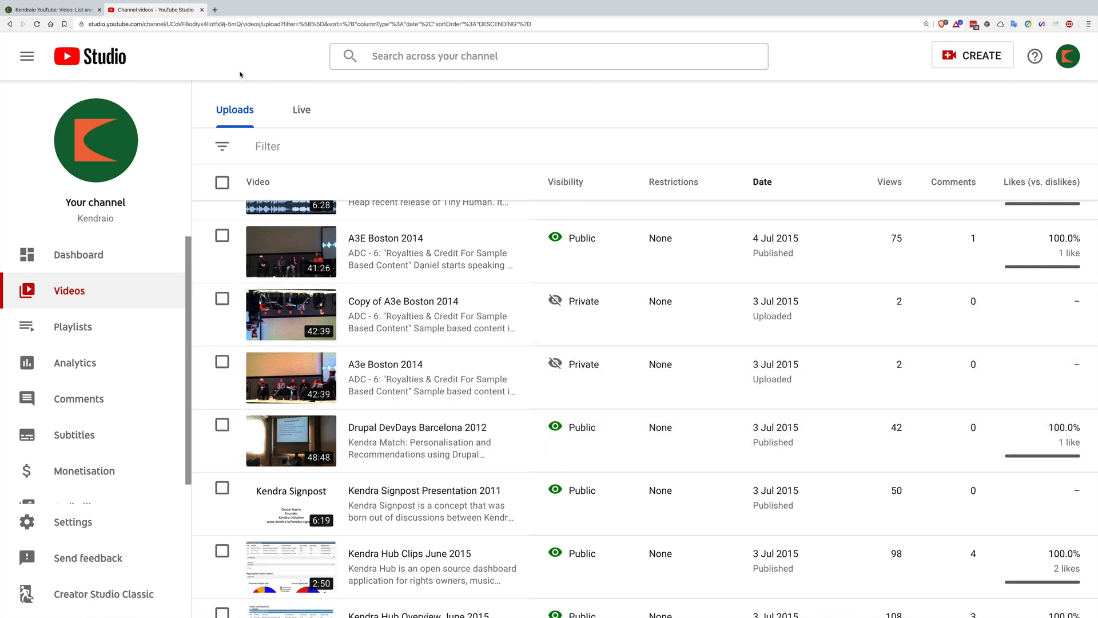
pyautogui.scroll(-5, 521, 379)
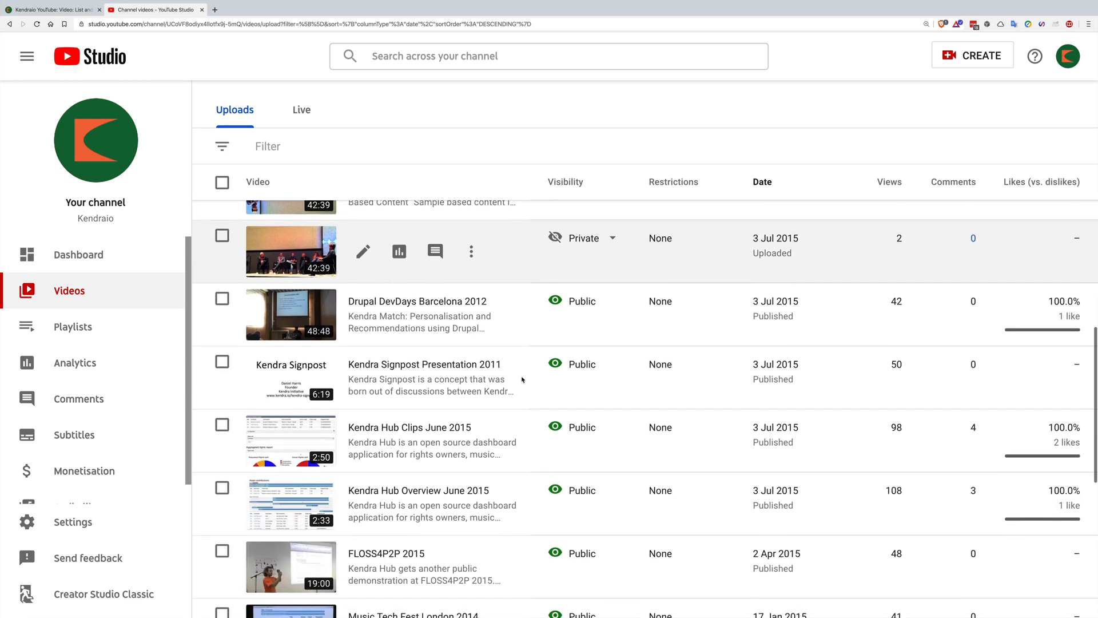
pyautogui.scroll(-5, 521, 379)
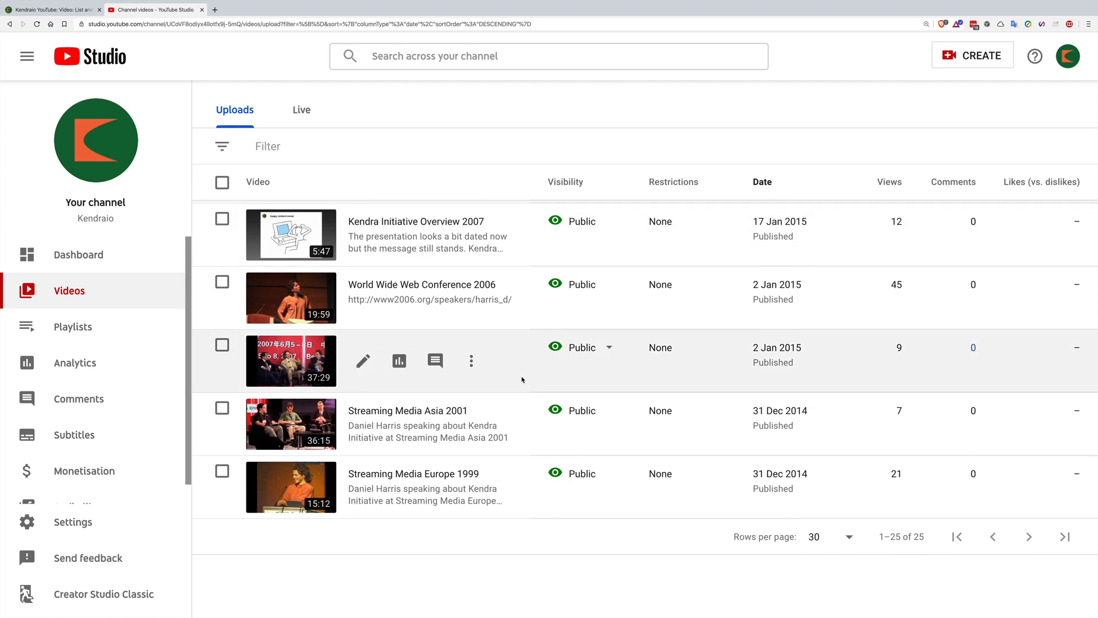
pyautogui.scroll(1, 521, 379)
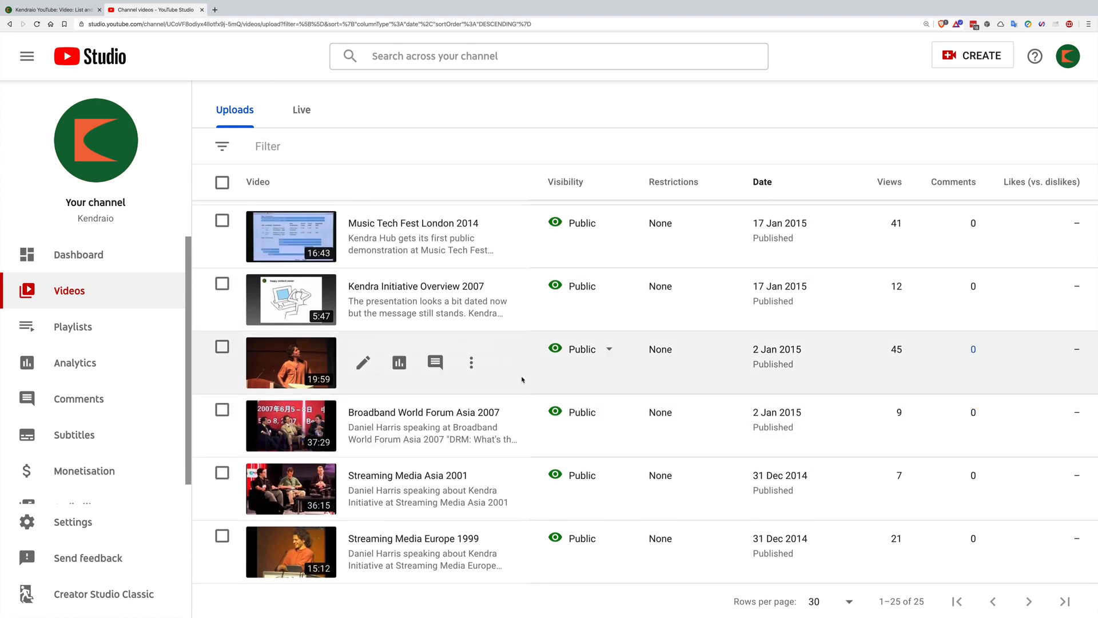
# Switch back to Kendraio App and load the "Streaming Media Europe 1999" video's details, reviewing its title, description, thumbnail, tags and privacy status
pyautogui.click(42, 11)
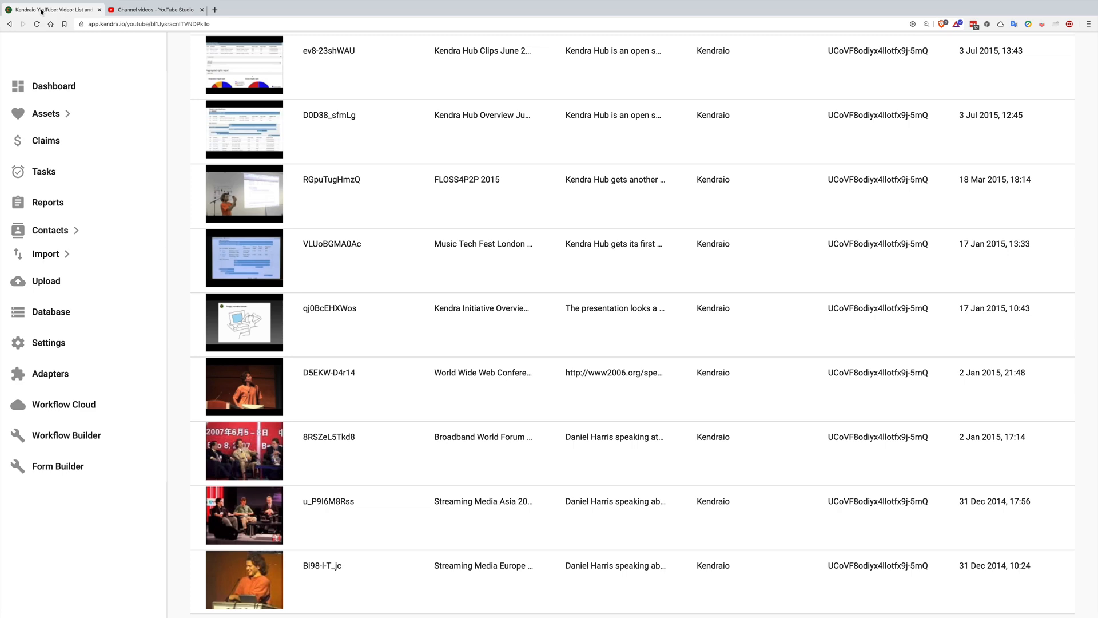
pyautogui.scroll(-1, 328, 180)
pyautogui.scroll(3, 328, 181)
pyautogui.scroll(-10, 328, 181)
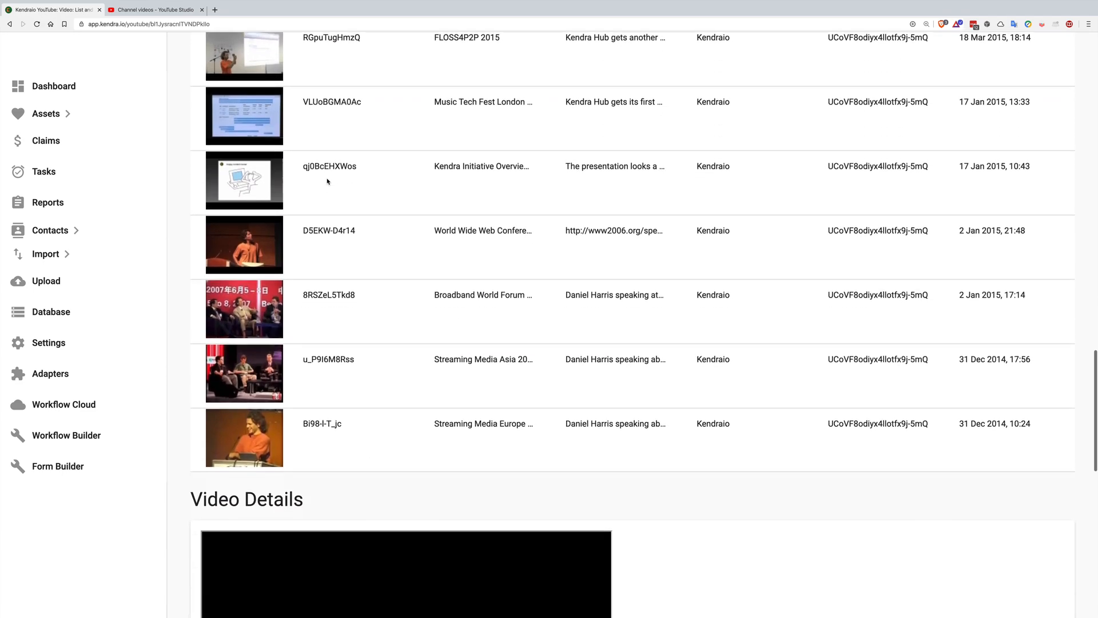
pyautogui.click(392, 206)
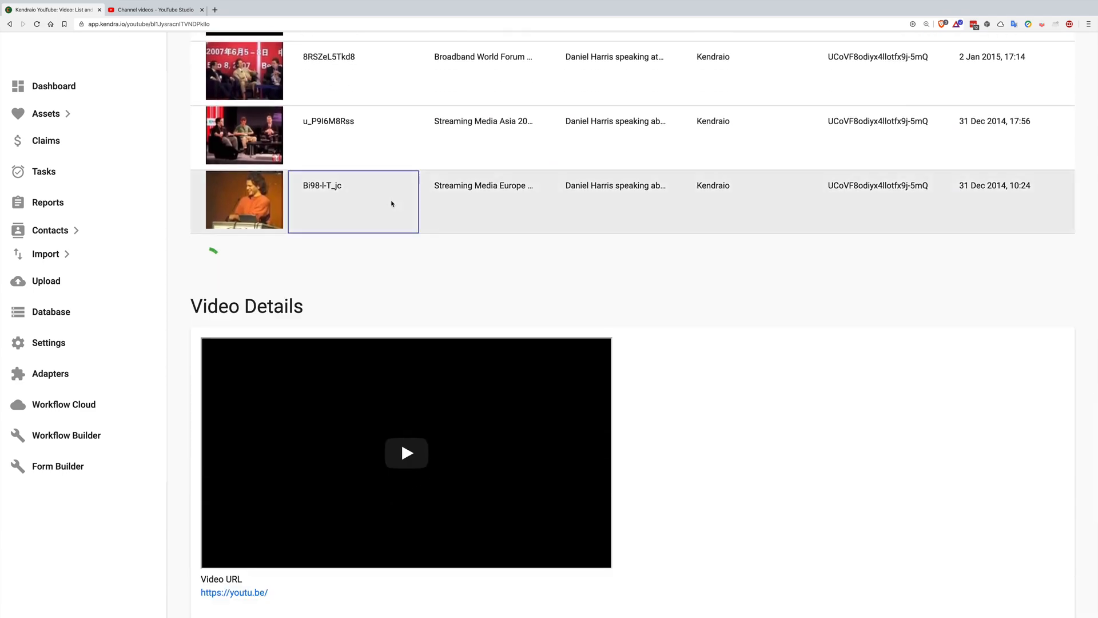
pyautogui.scroll(-1, 440, 397)
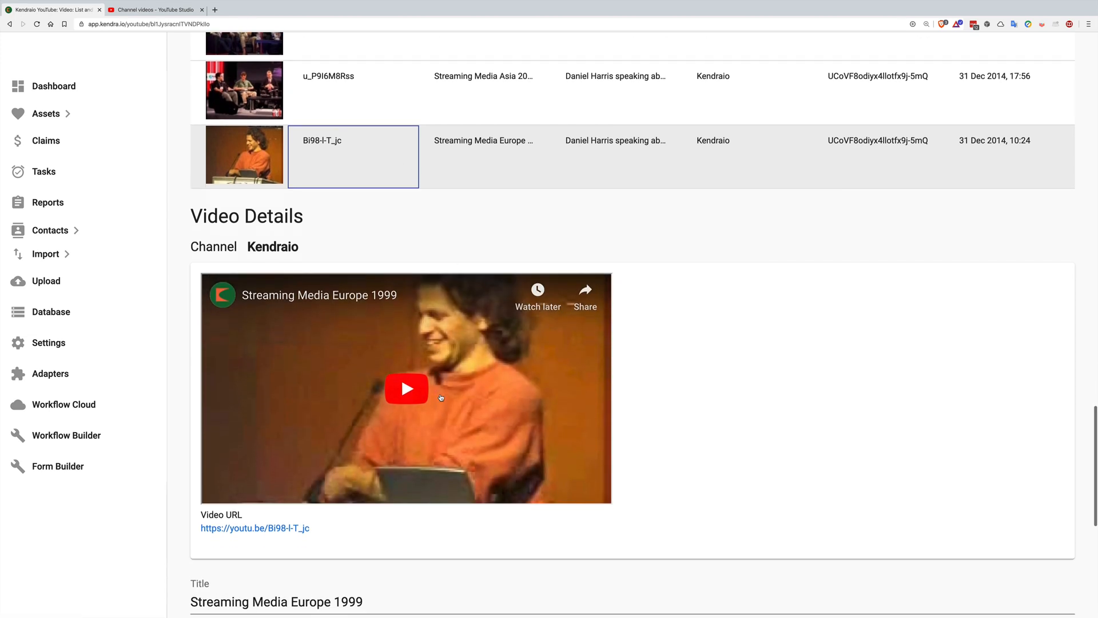
pyautogui.scroll(-6, 440, 397)
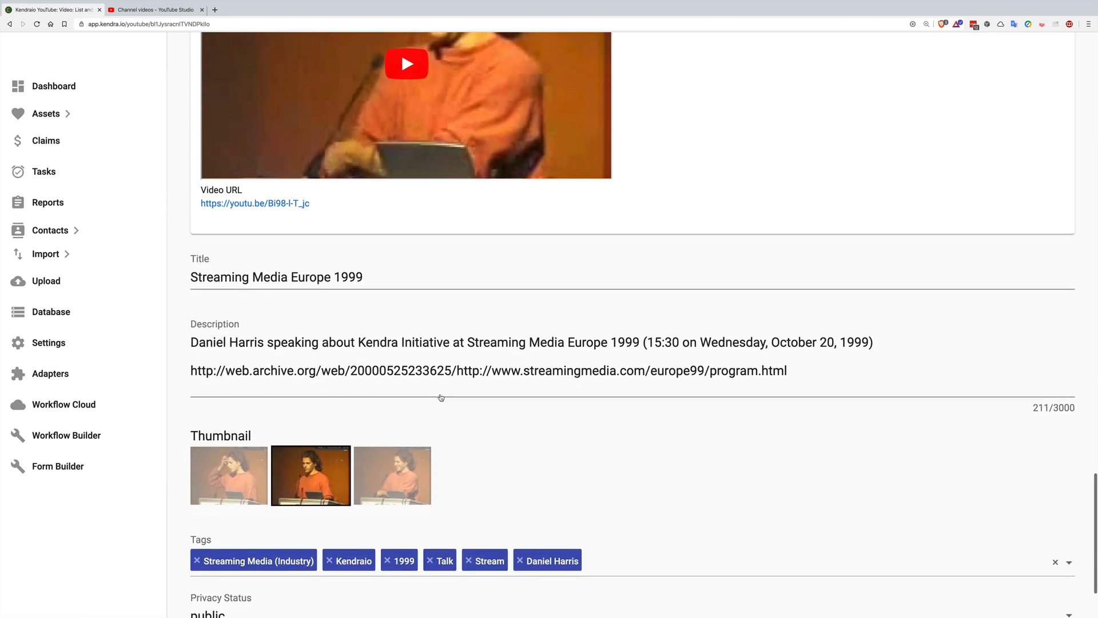
pyautogui.scroll(-1, 441, 396)
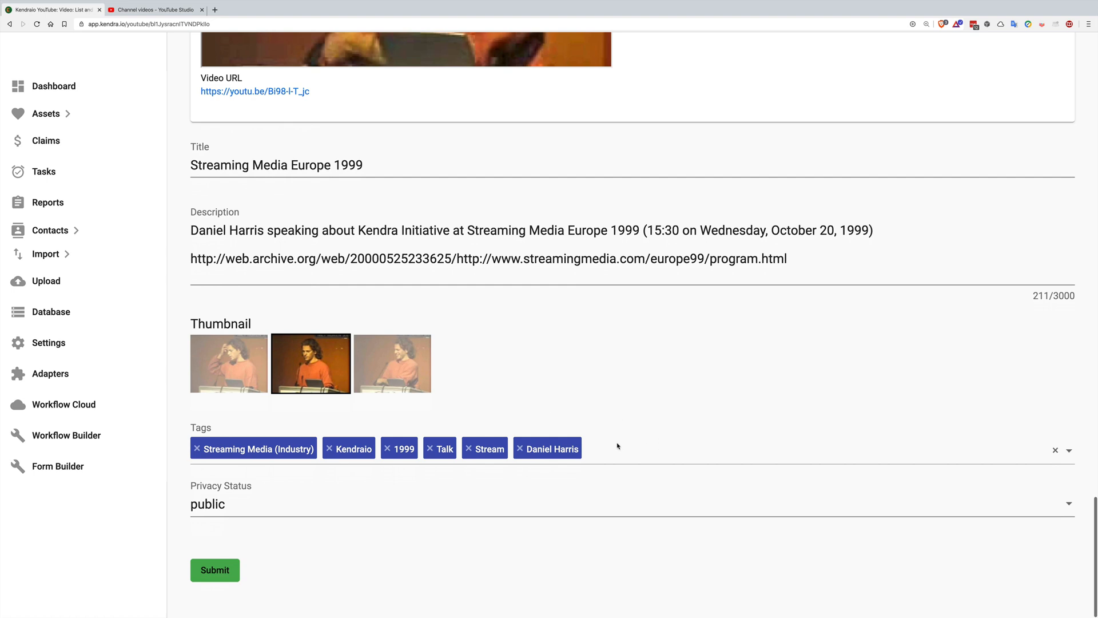
# Append "!!" to the end of the video's description, separated from the program link by a blank line
pyautogui.click(799, 258)
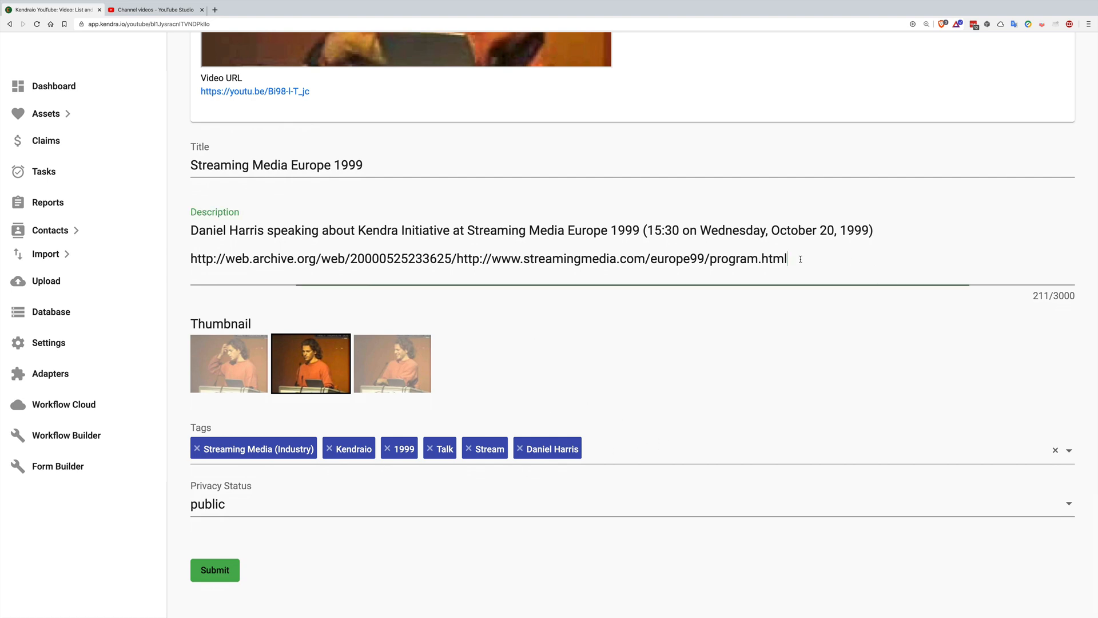
pyautogui.press('Return')
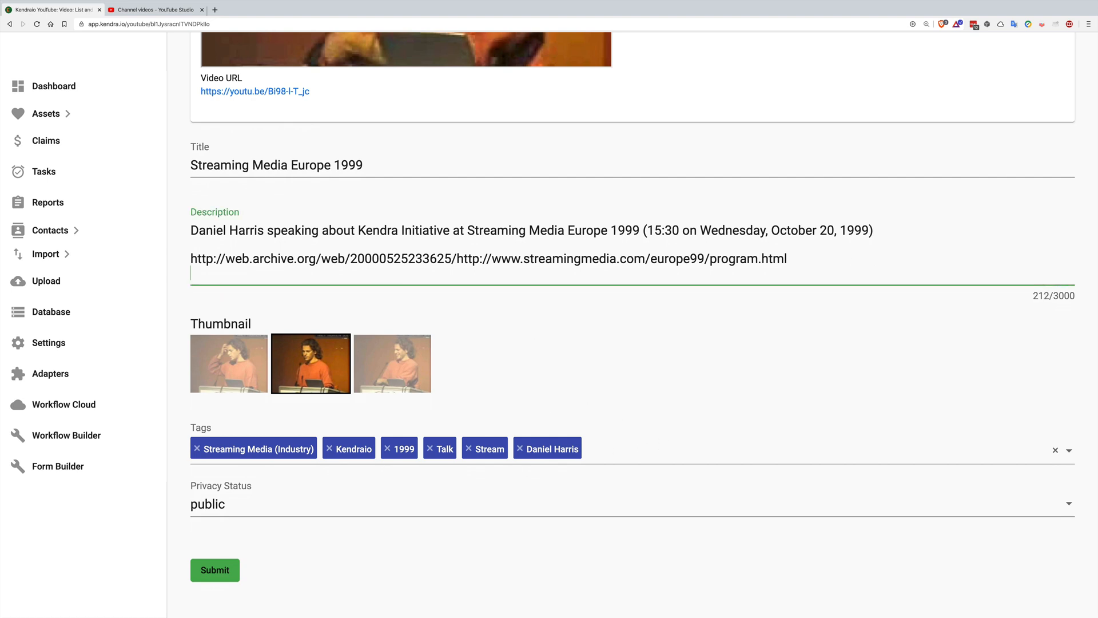
pyautogui.press('Return')
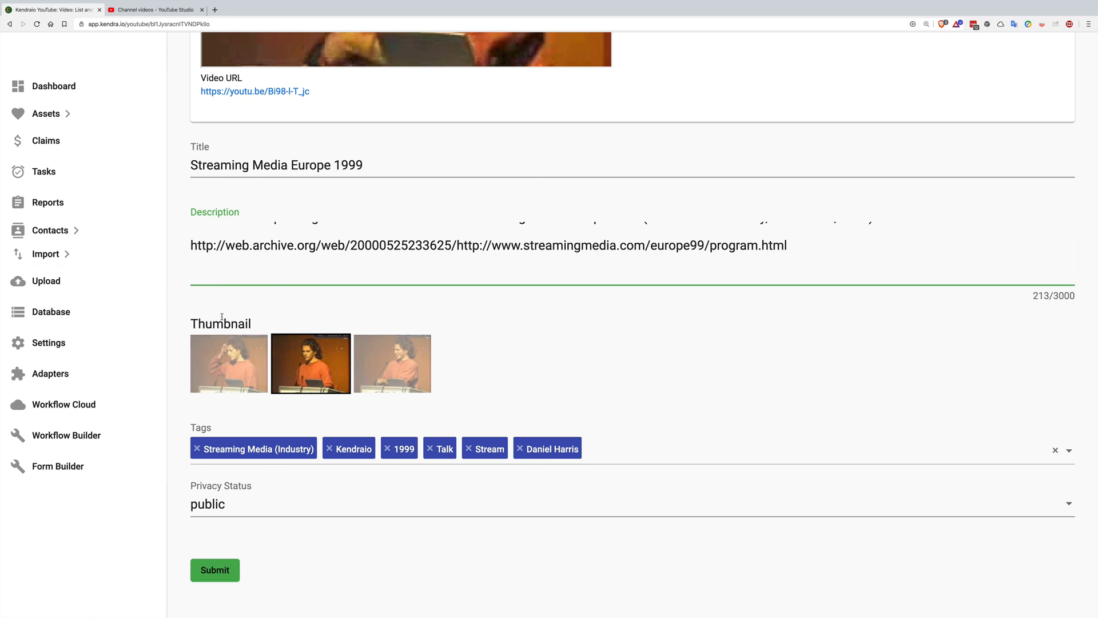
pyautogui.write('!!')
# Add the tag "Orange" to the video's tags
pyautogui.click(629, 455)
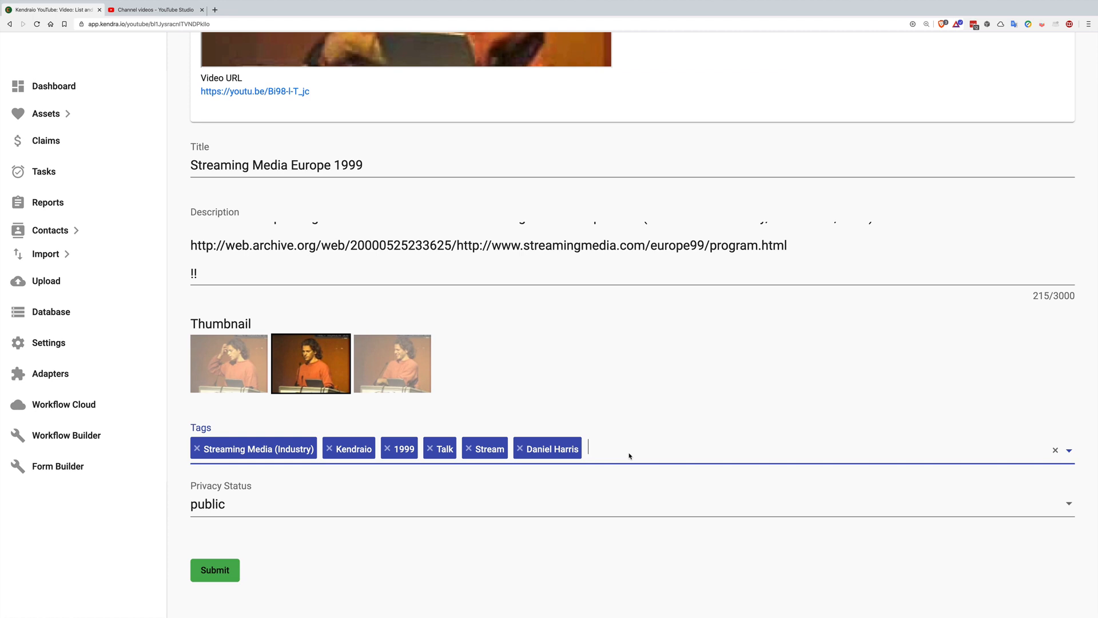
pyautogui.write('Orange')
pyautogui.press('Return')
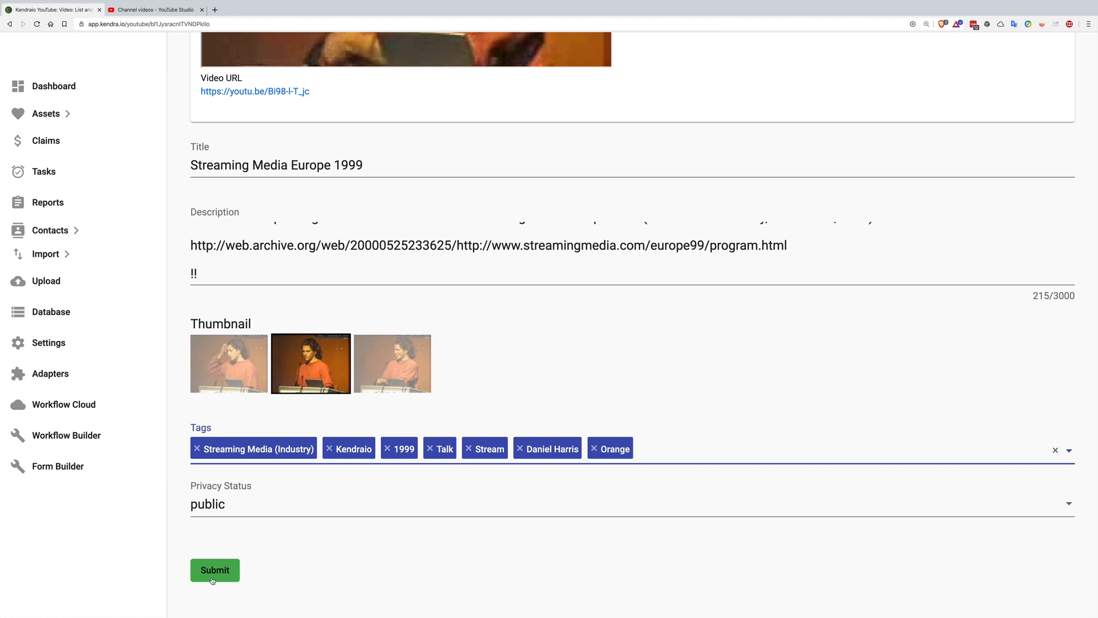
# Switch to YouTube Studio and open the details of the "Streaming Media Europe 1999" video, reviewing its current tags and description
pyautogui.hotkey('ctrl', 'Tab')
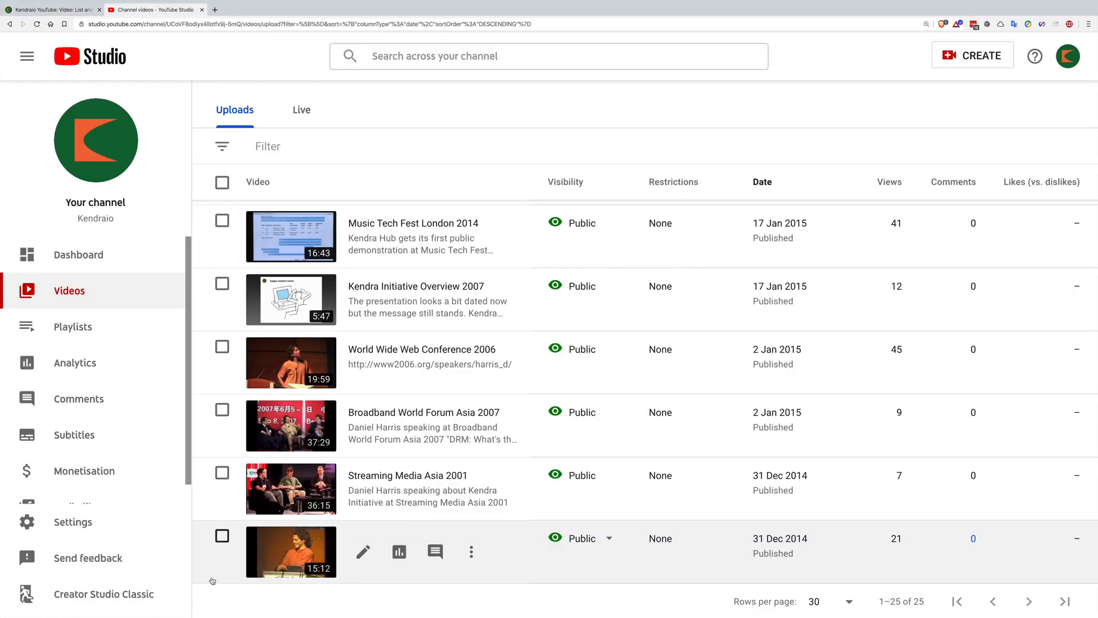
pyautogui.click(364, 551)
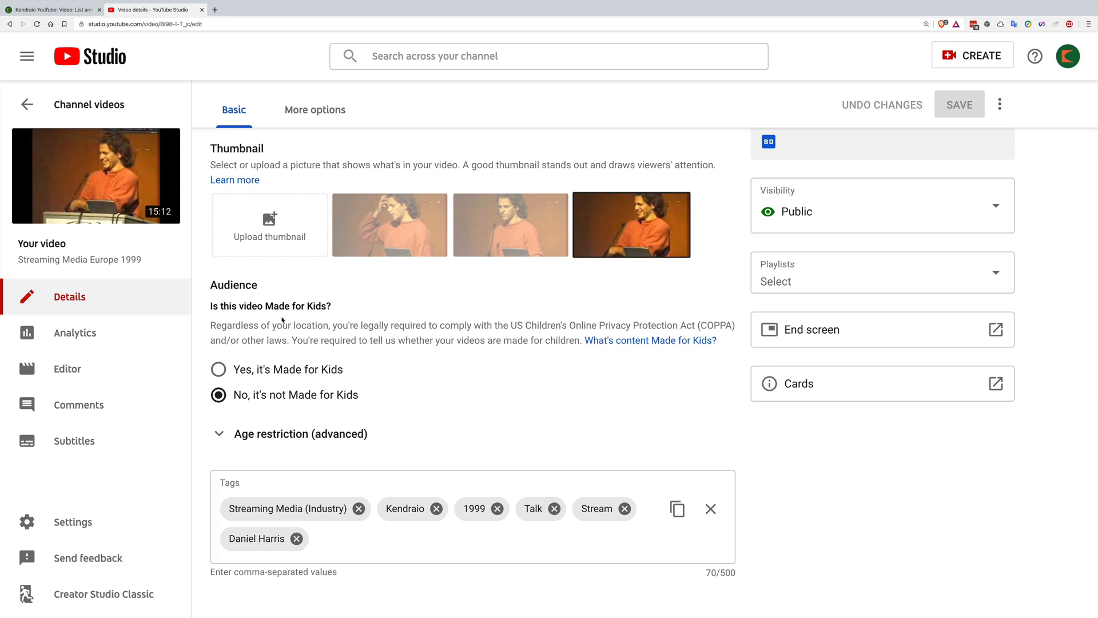
pyautogui.scroll(3, 282, 320)
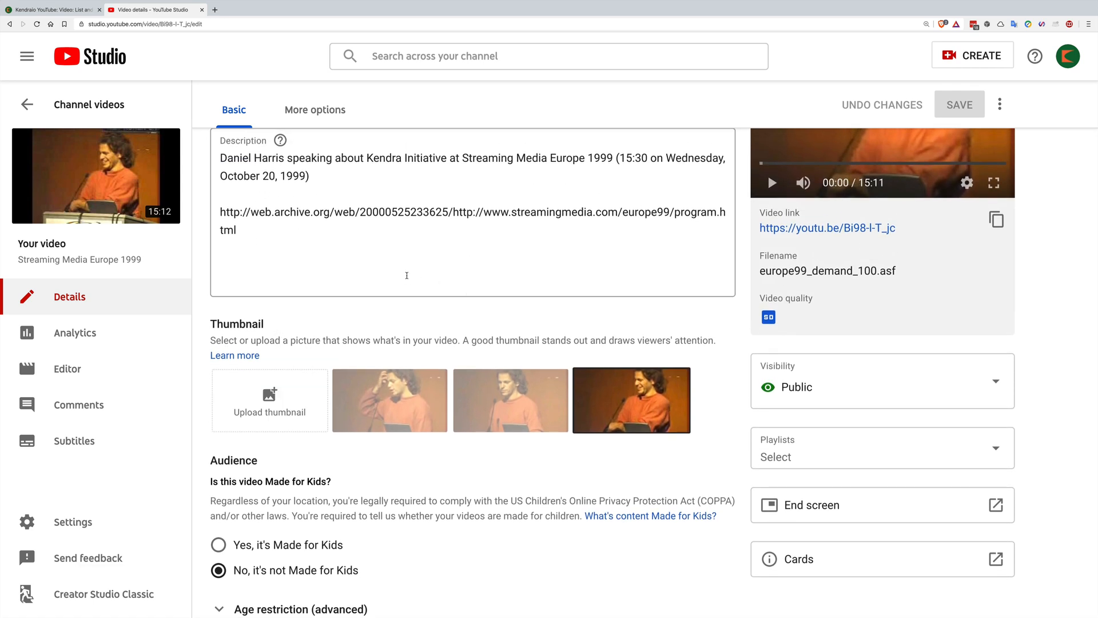
# Switch back to Kendraio App and submit the edited video details to YouTube
pyautogui.hotkey('ctrl', 'shift', 'Tab')
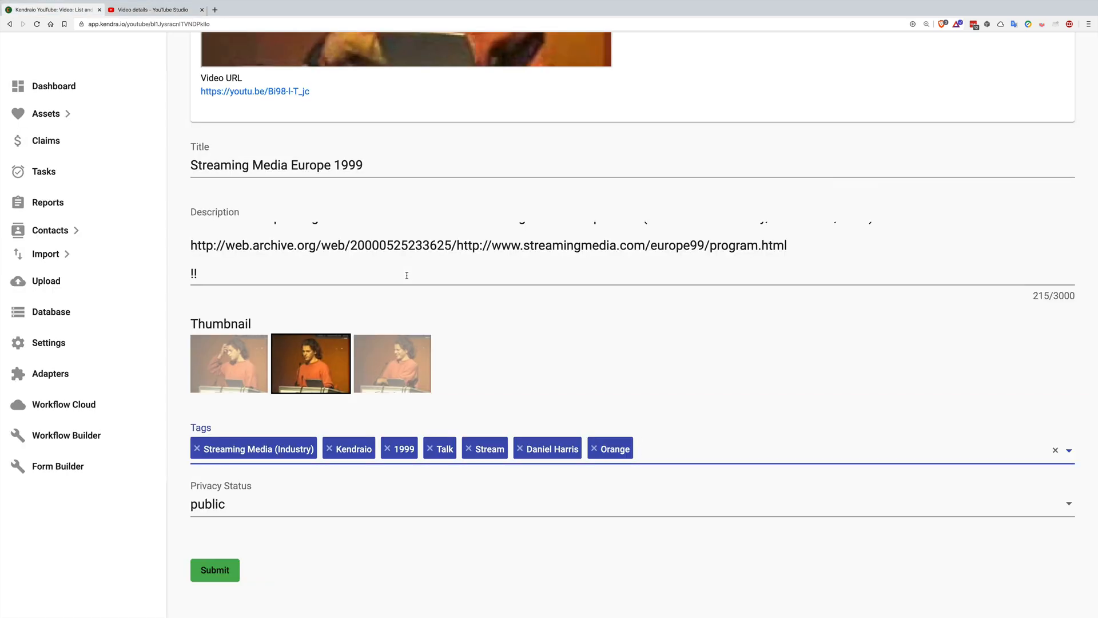
pyautogui.click(217, 570)
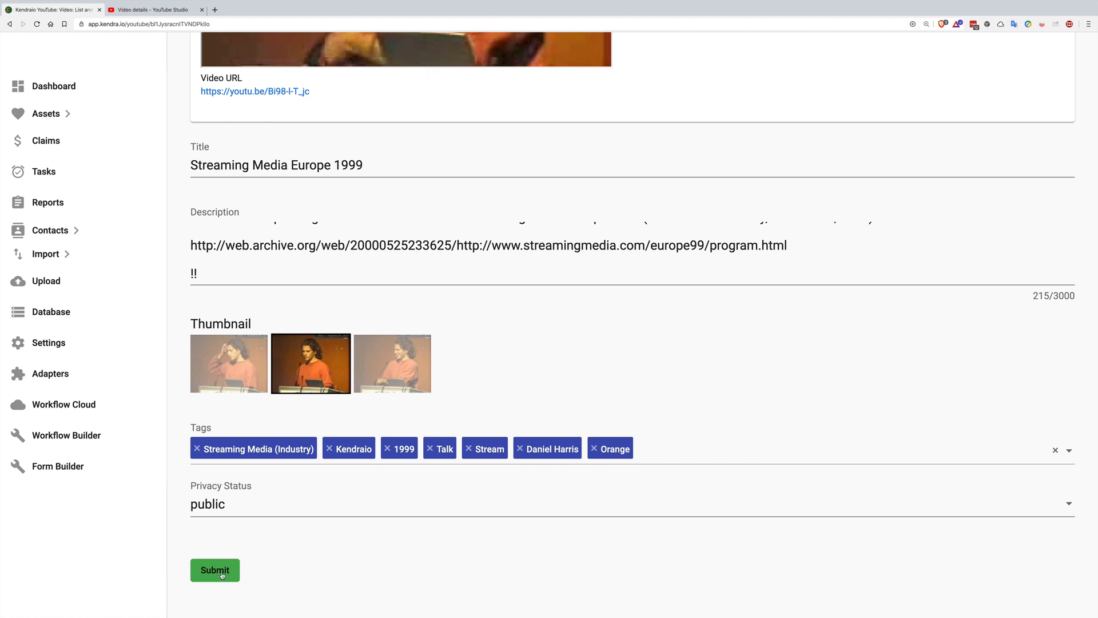
# Switch to YouTube Studio, reload the video's details page and check its description and tags against the submitted edits
pyautogui.click(153, 10)
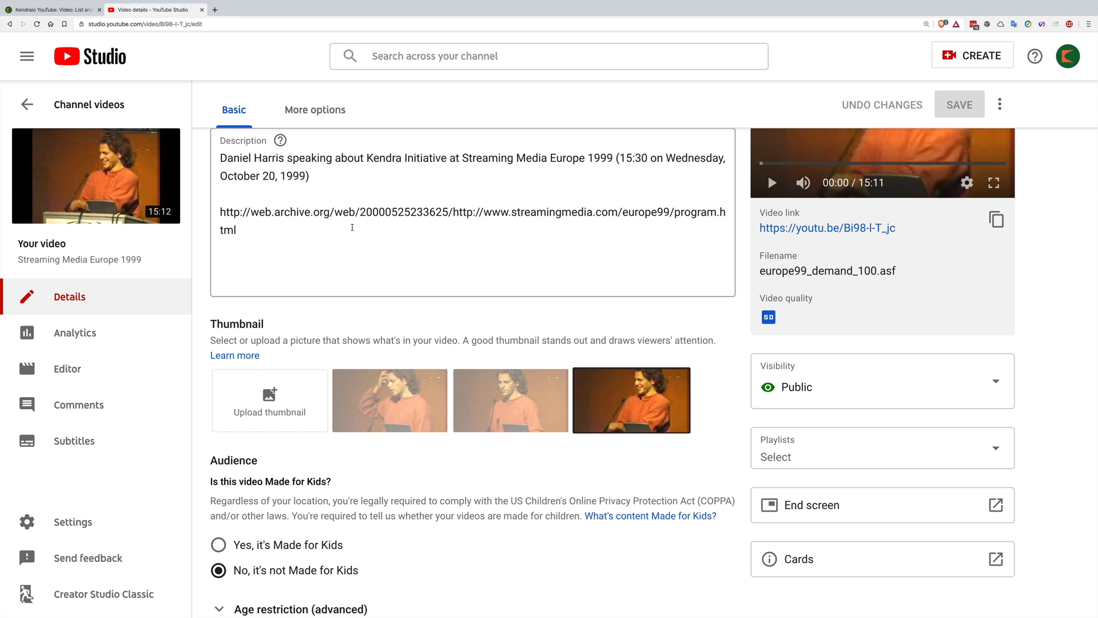
pyautogui.hotkey('ctrl', 'r')
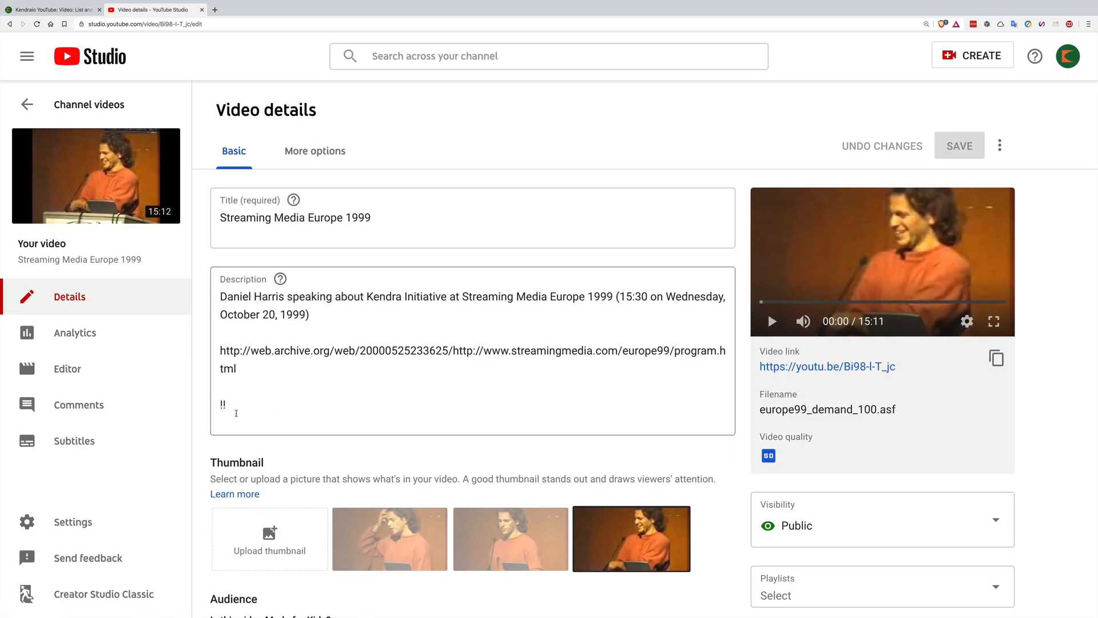
pyautogui.scroll(-5, 242, 399)
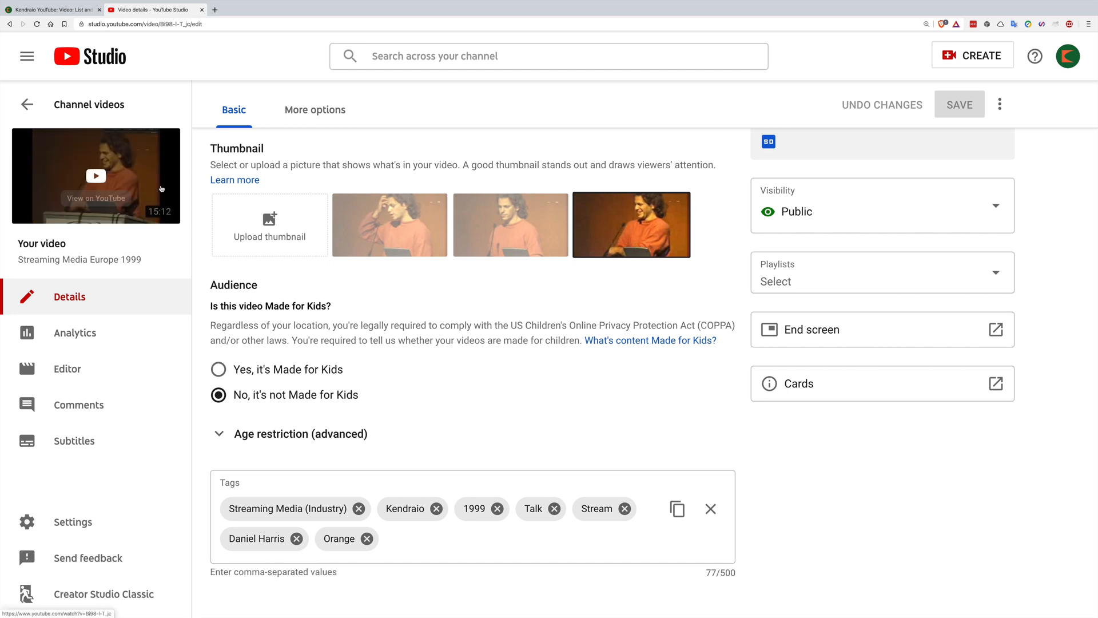
# Switch back to Kendraio App and open the "YouTube: Video: List and Edit" workflow's task editor in its expanded width
pyautogui.click(52, 9)
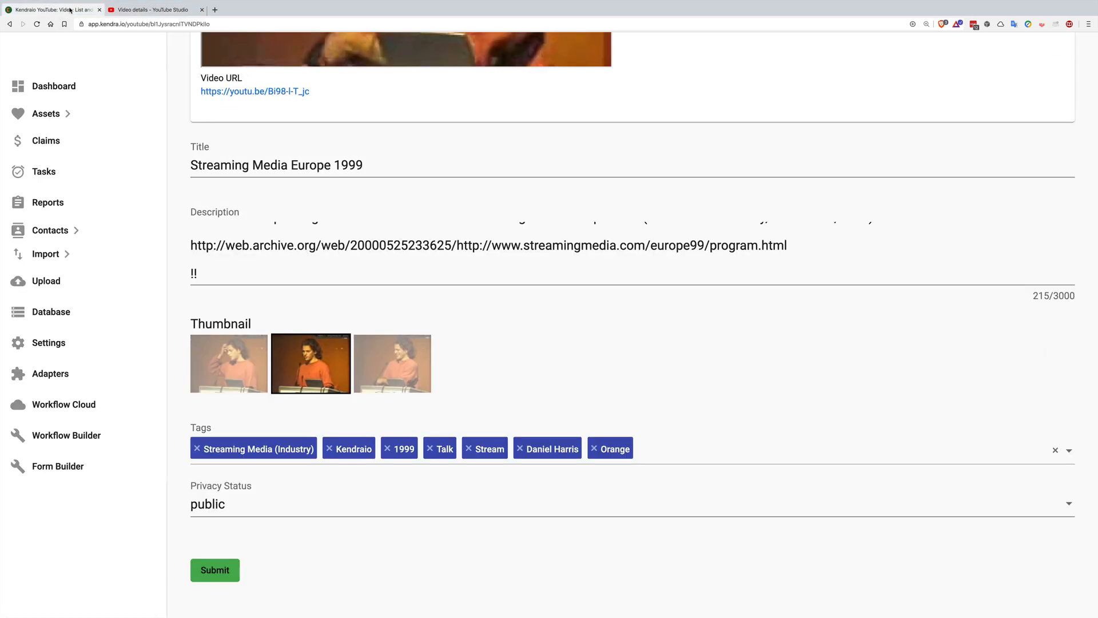
pyautogui.scroll(10, 509, 213)
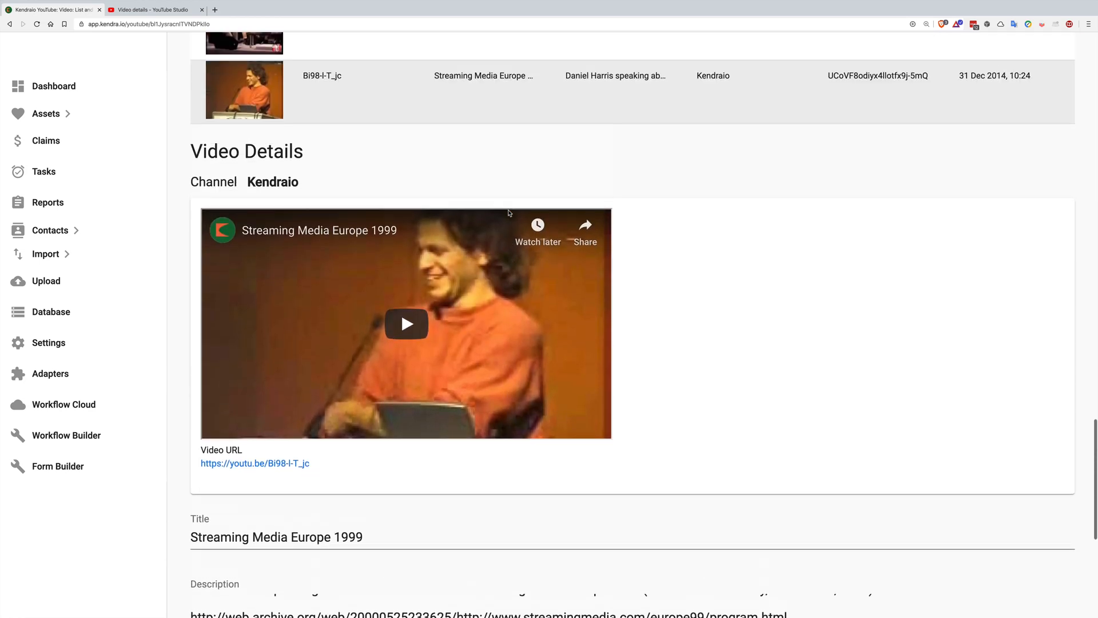
pyautogui.scroll(18, 508, 213)
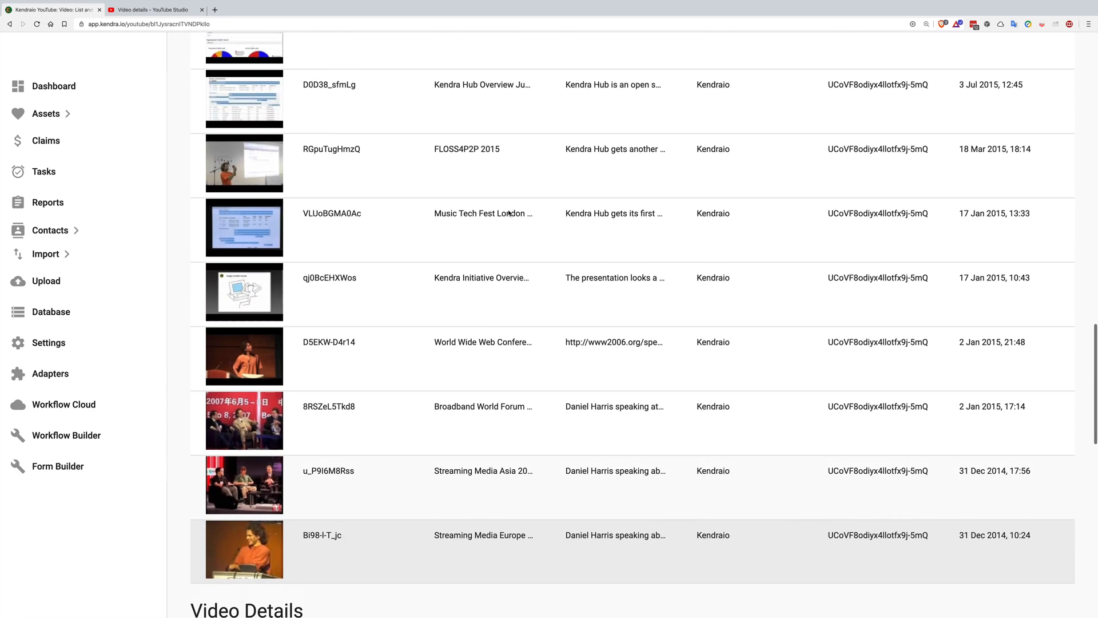
pyautogui.scroll(14, 509, 213)
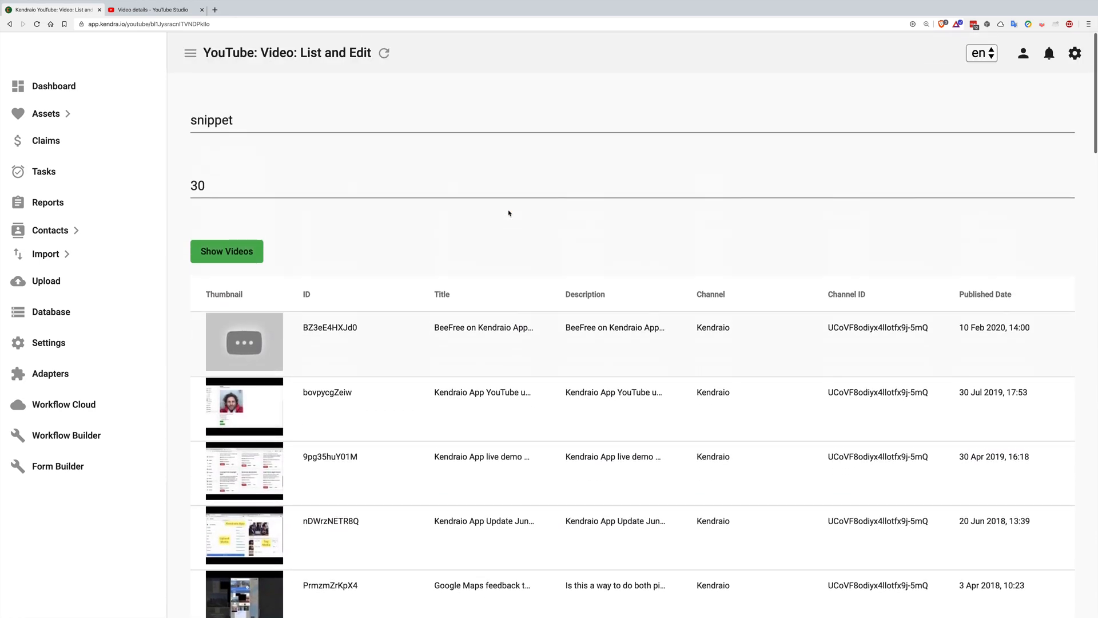
pyautogui.click(1074, 54)
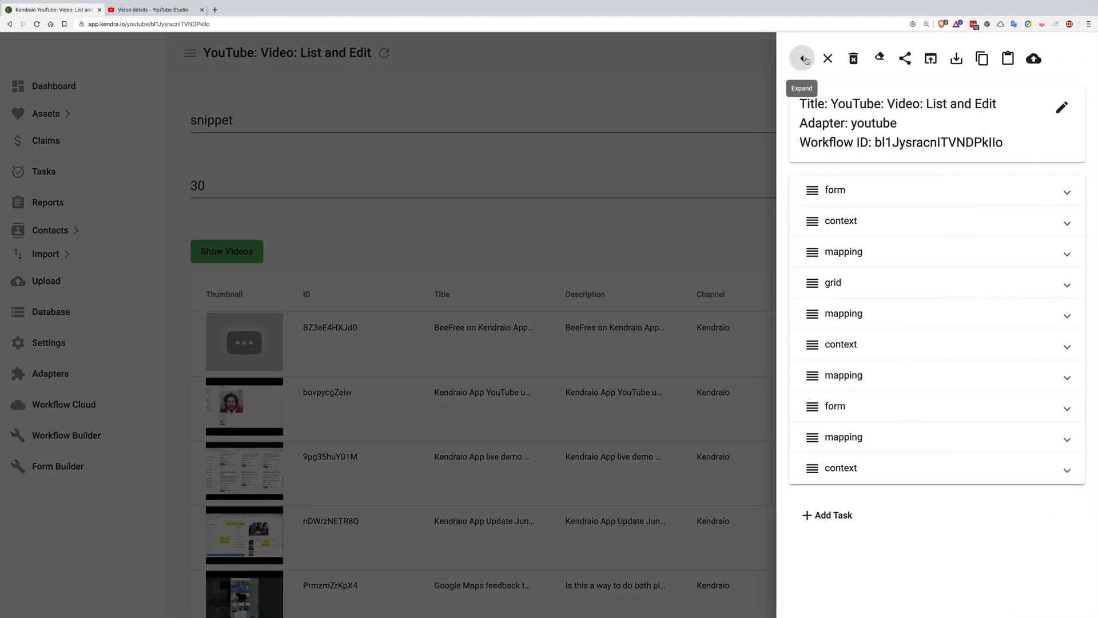
pyautogui.click(804, 59)
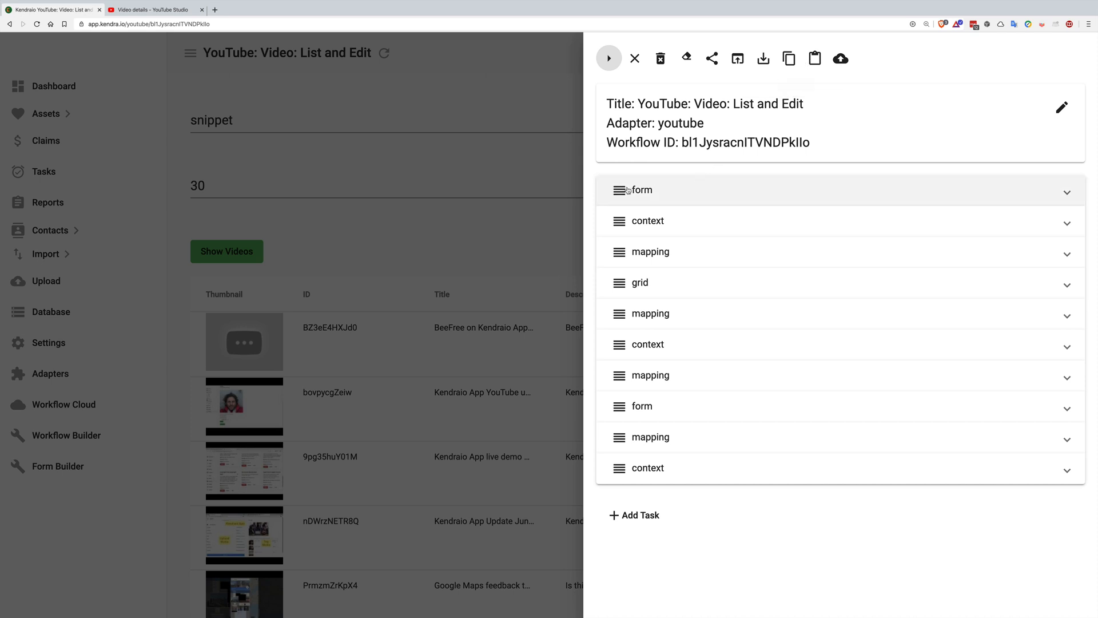
# Expand the workflow's first form task and examine its JSON schema and UI schema
pyautogui.click(717, 191)
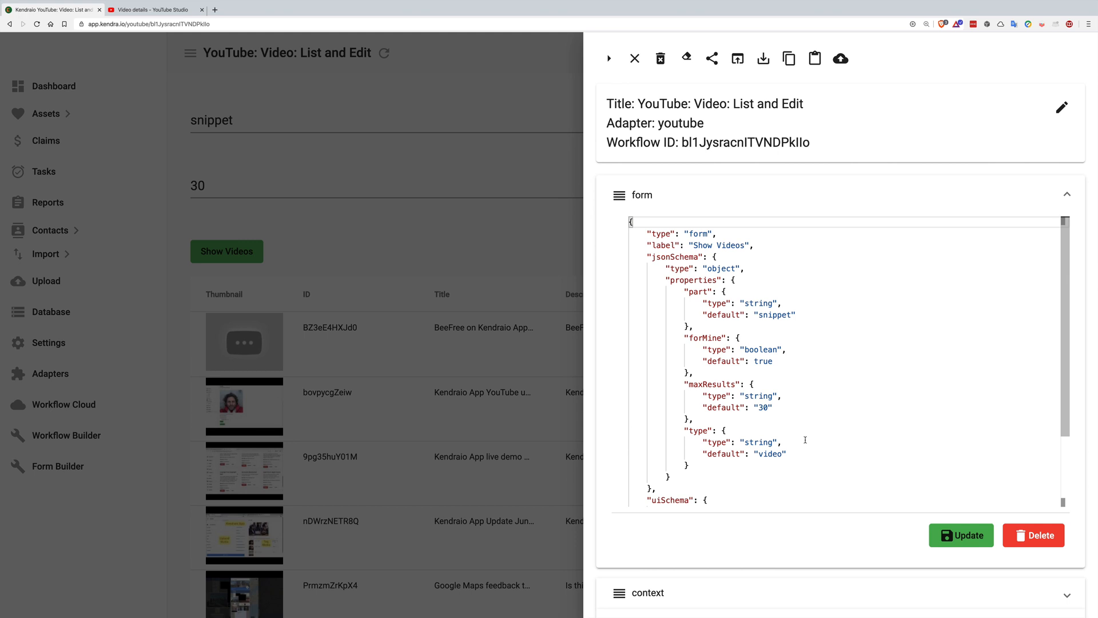
pyautogui.scroll(-5, 804, 439)
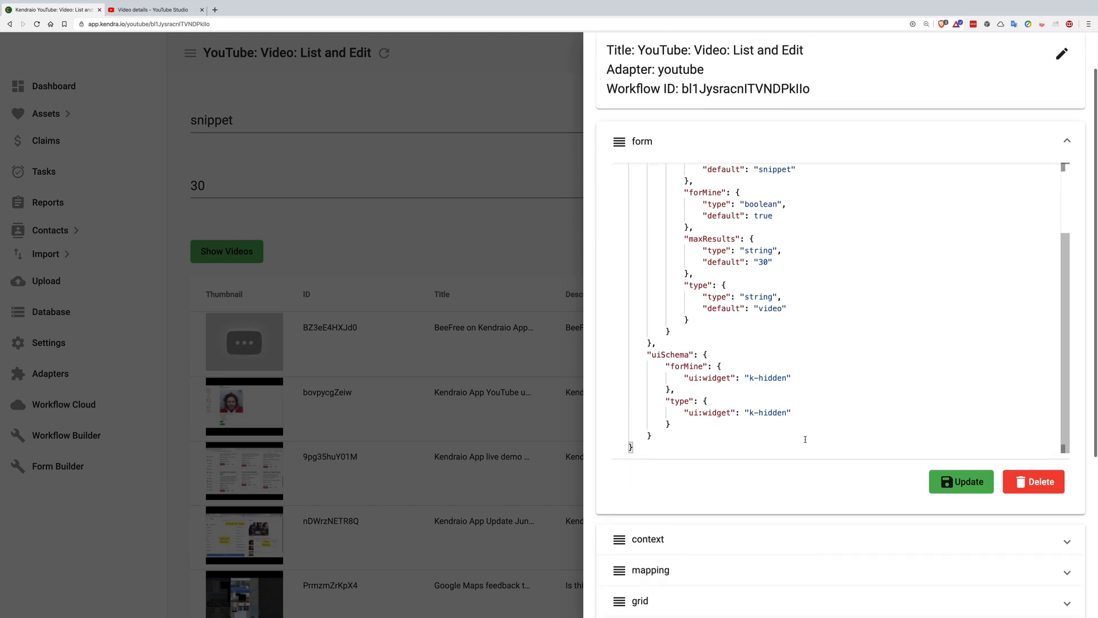
pyautogui.scroll(-3, 804, 439)
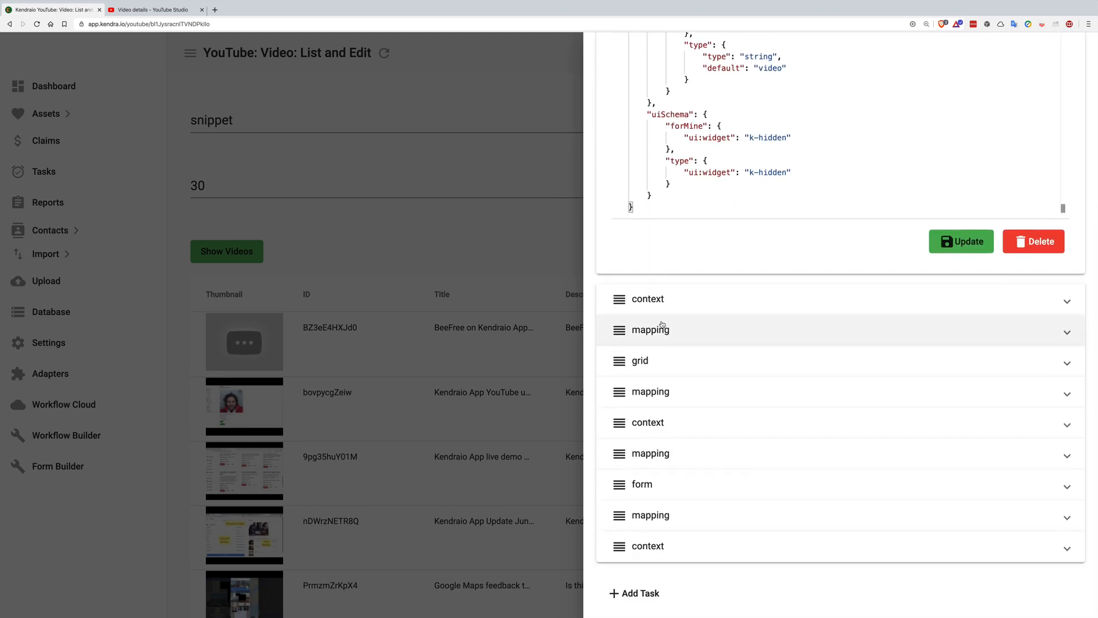
# Expand the first context task and examine its Google authentication and YouTube search request configuration
pyautogui.click(730, 299)
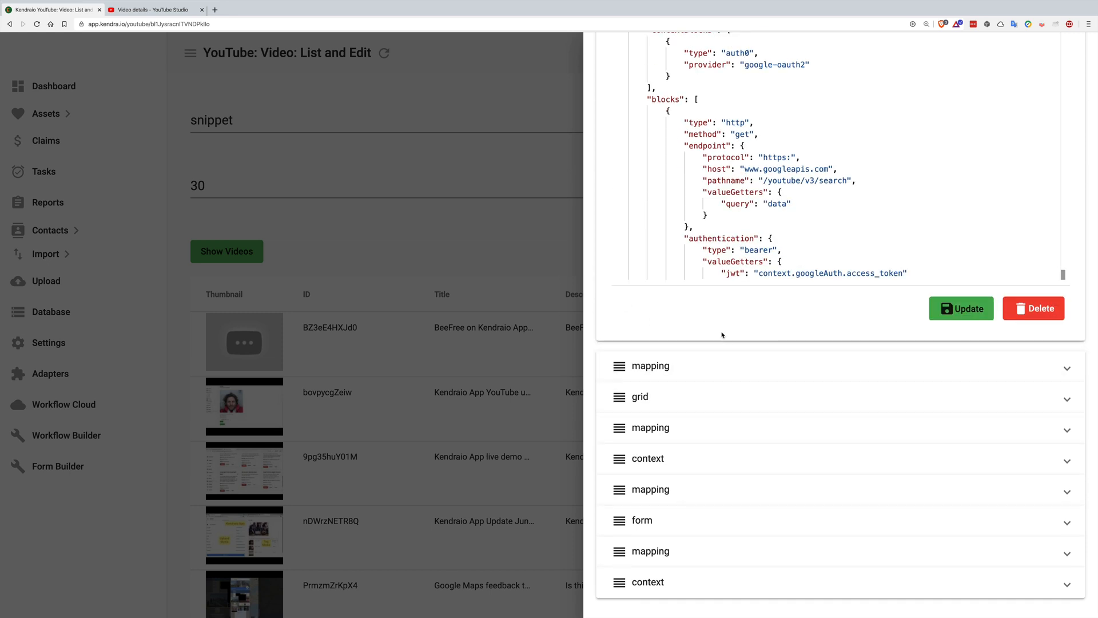
pyautogui.scroll(2, 722, 334)
pyautogui.scroll(-4, 731, 355)
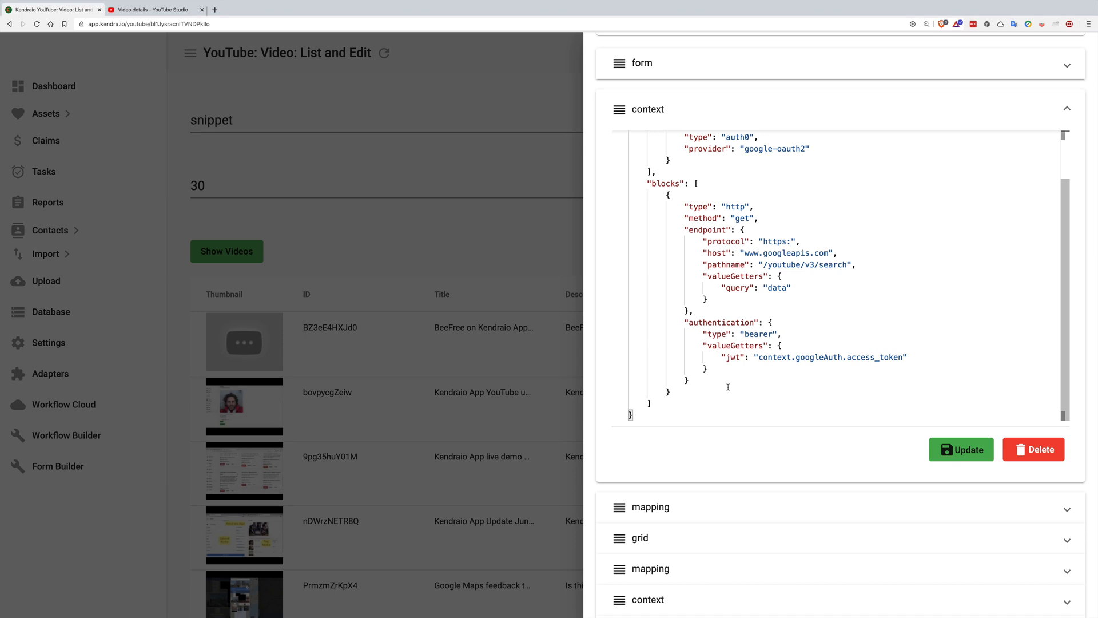
pyautogui.scroll(-5, 728, 387)
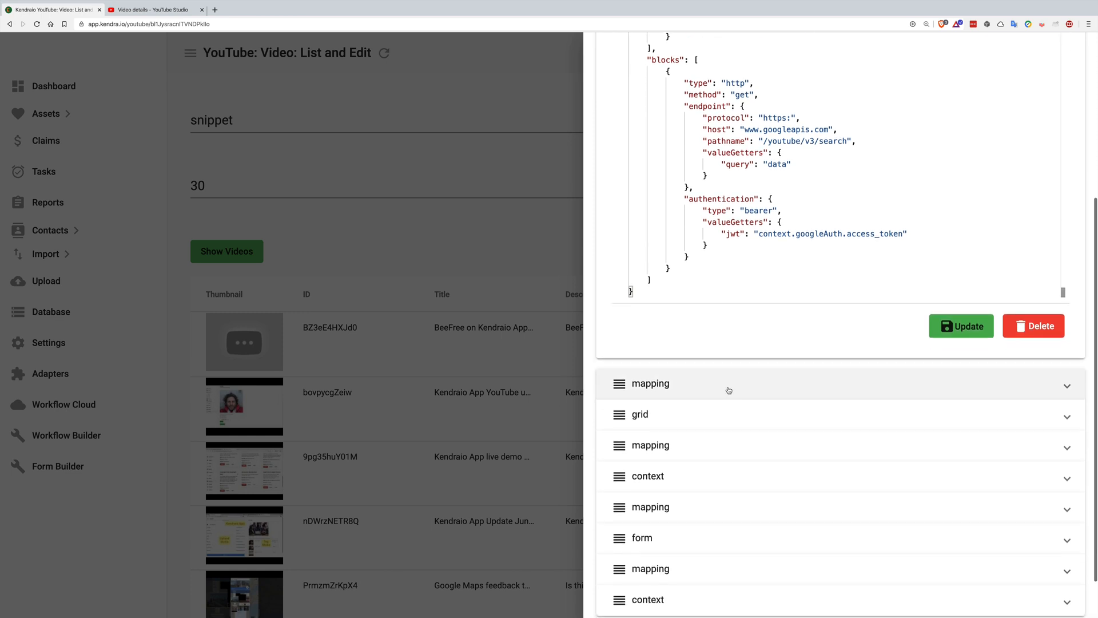
pyautogui.scroll(-2, 728, 390)
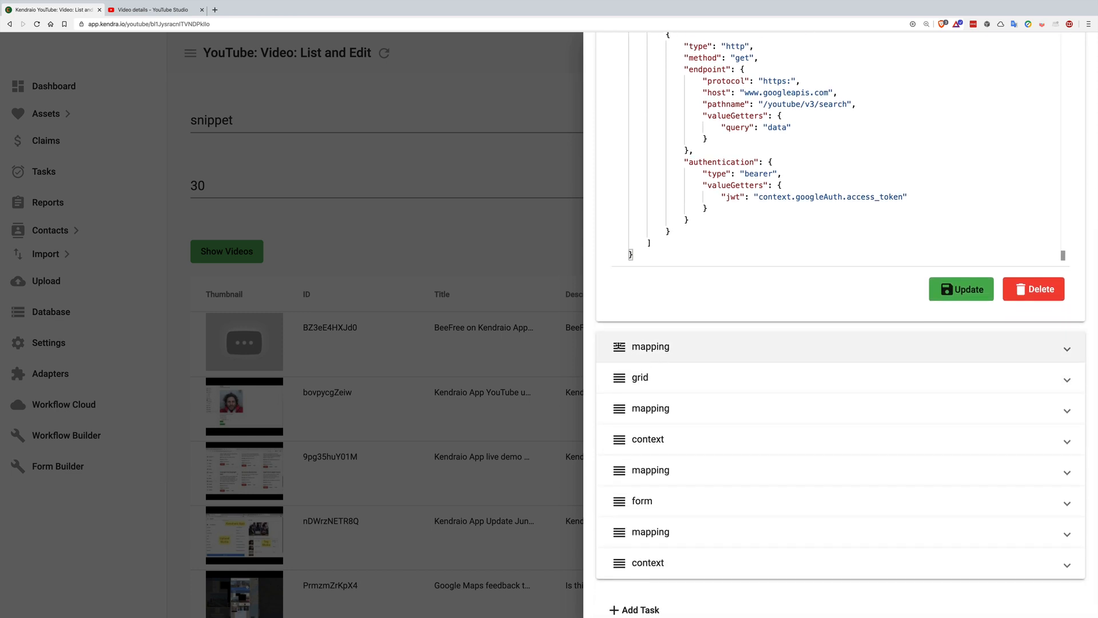
pyautogui.scroll(5, 679, 296)
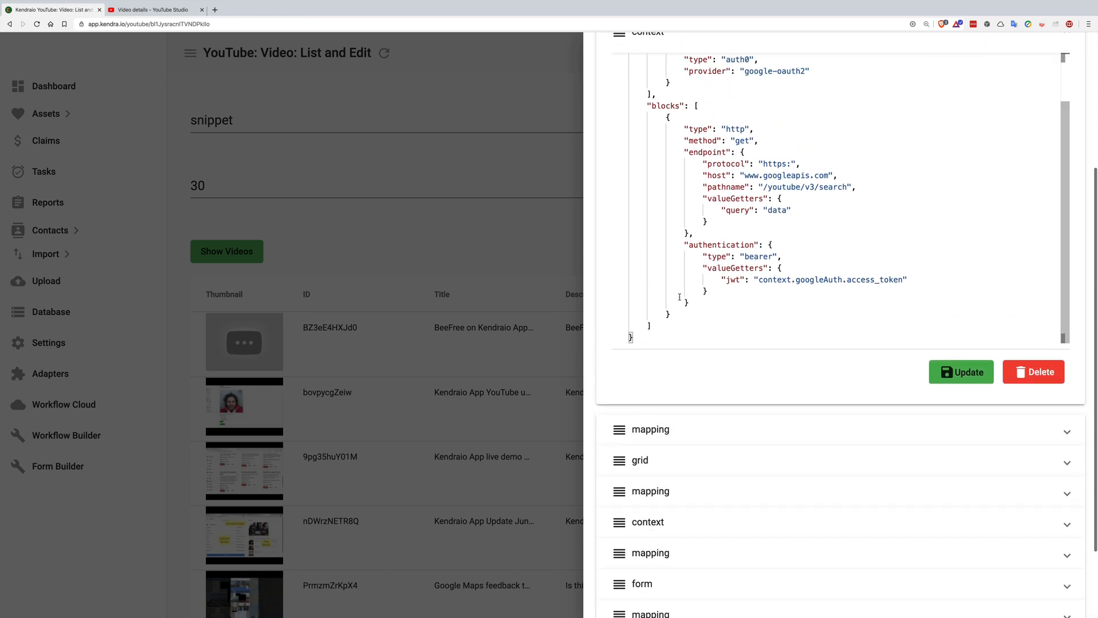
pyautogui.scroll(2, 679, 296)
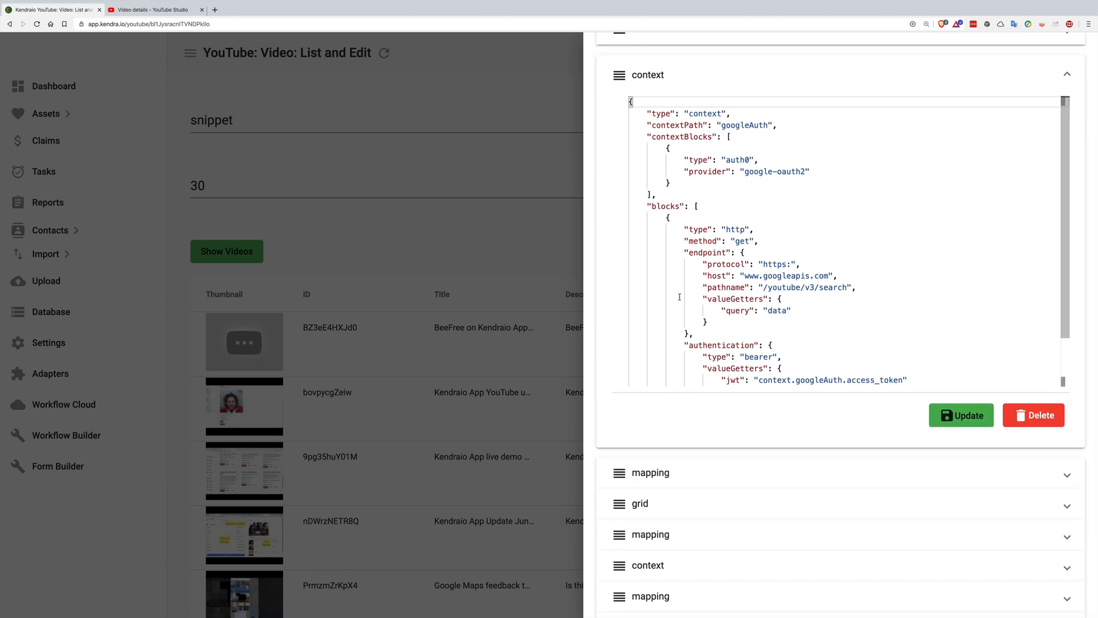
pyautogui.scroll(5, 718, 212)
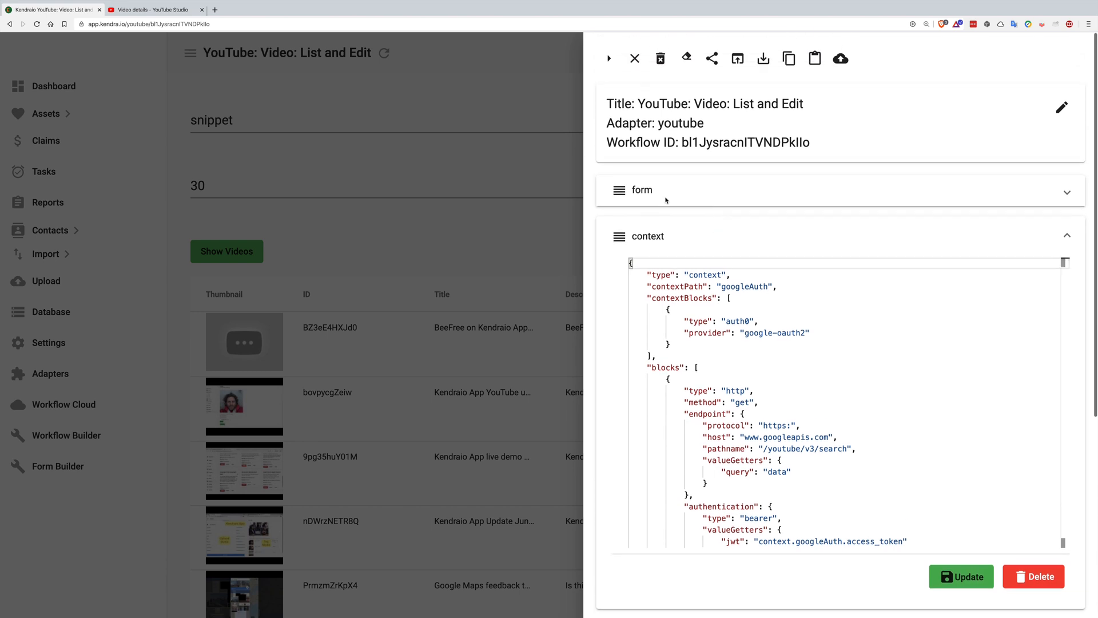
# Reopen the first form task and review the default values and hidden-field settings in its JSON
pyautogui.click(627, 193)
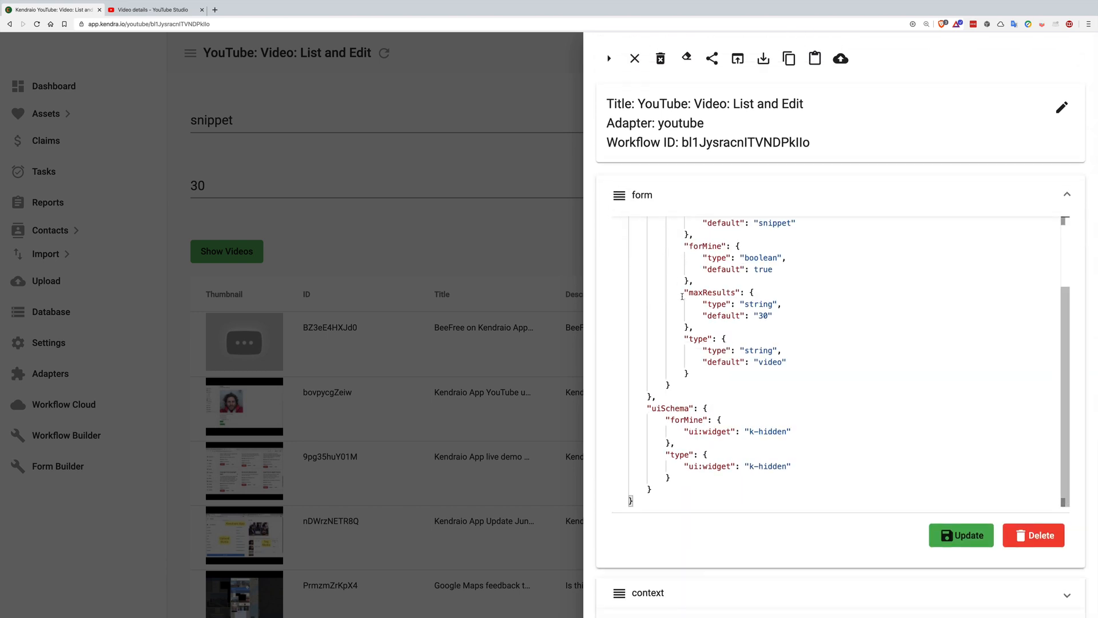
pyautogui.scroll(3, 681, 298)
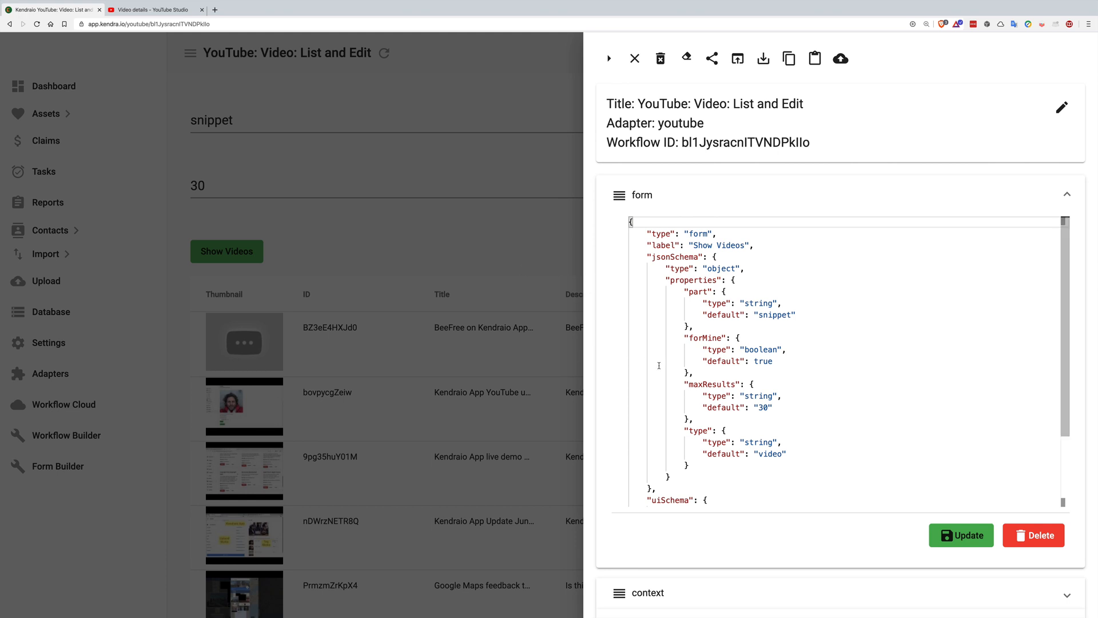
pyautogui.scroll(-5, 659, 365)
pyautogui.scroll(-1, 659, 365)
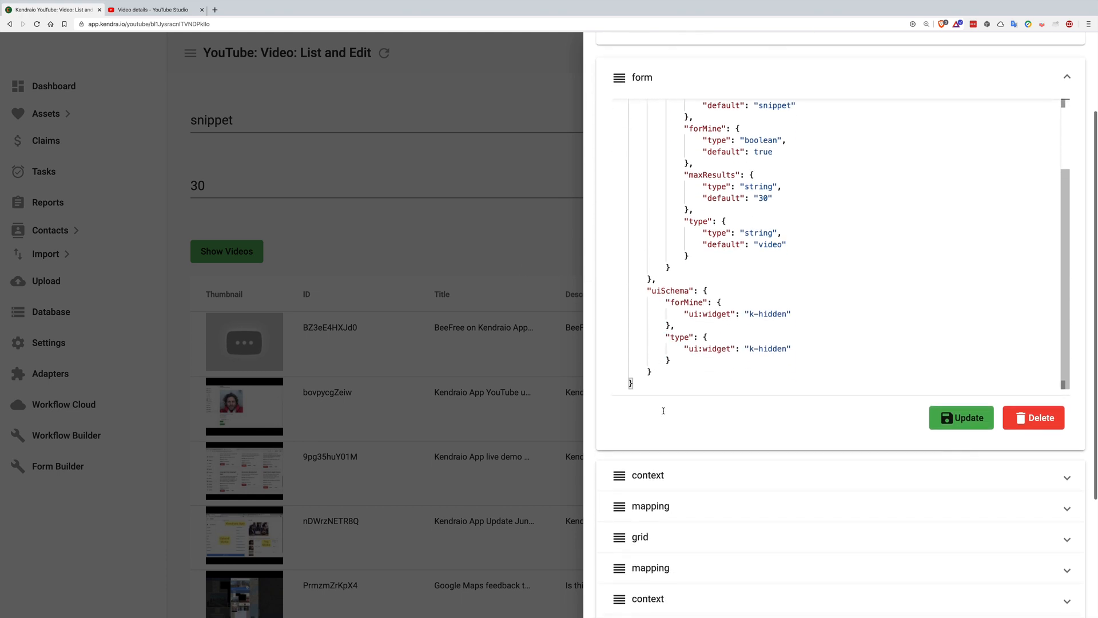
# Reopen the first context task and inspect its HTTP endpoint host, path, query and bearer authentication, leaving the code unchanged
pyautogui.click(652, 475)
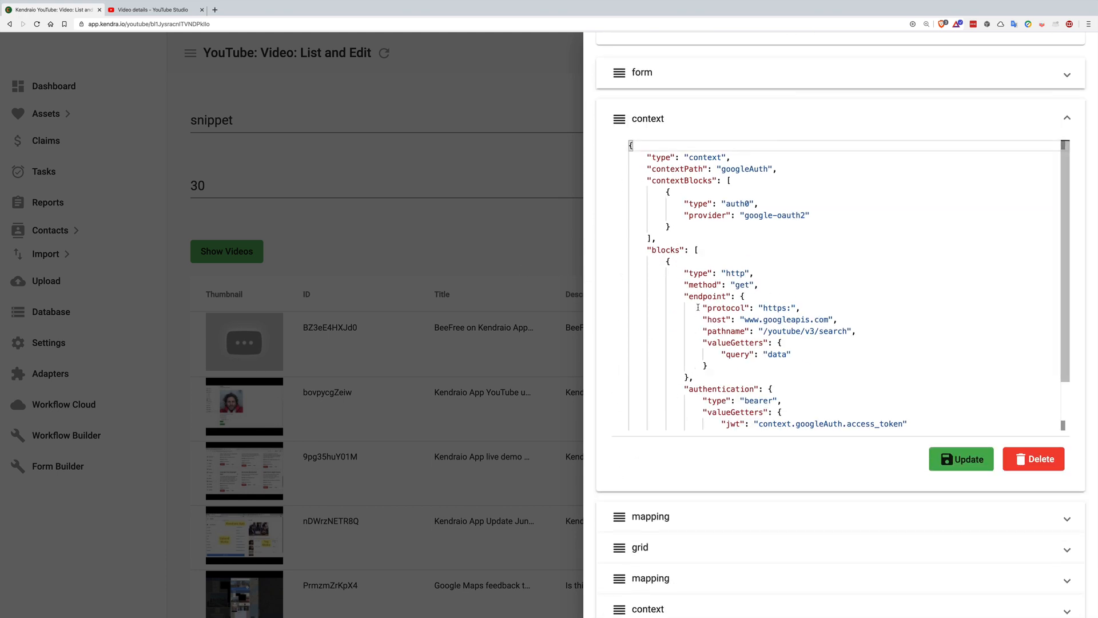
pyautogui.scroll(-3, 712, 293)
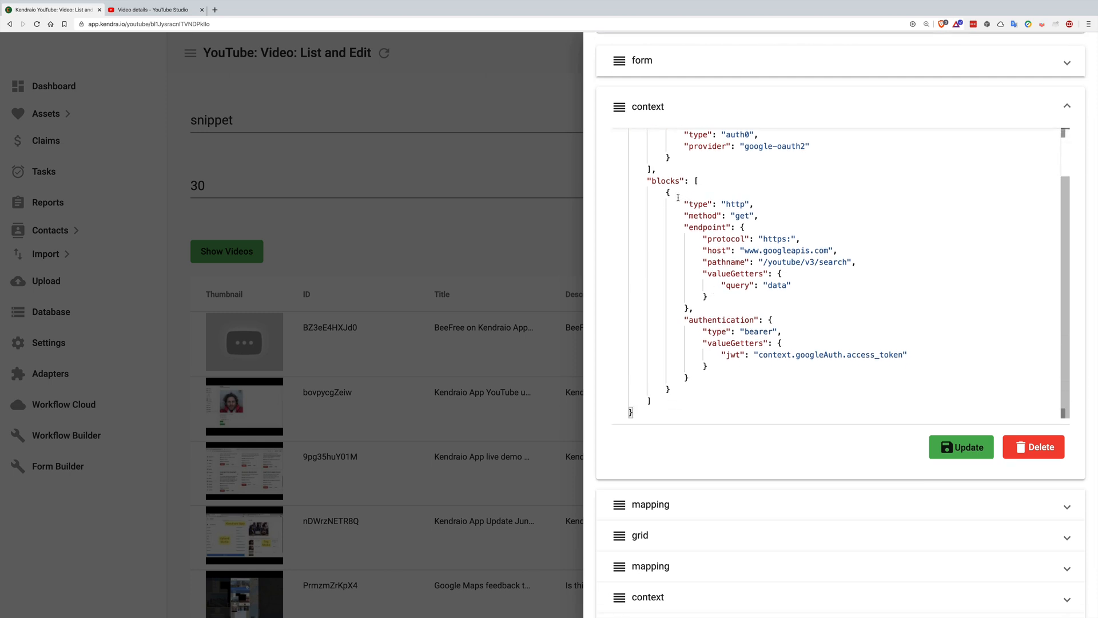
pyautogui.moveTo(677, 203); pyautogui.dragTo(788, 285)
pyautogui.click(846, 293)
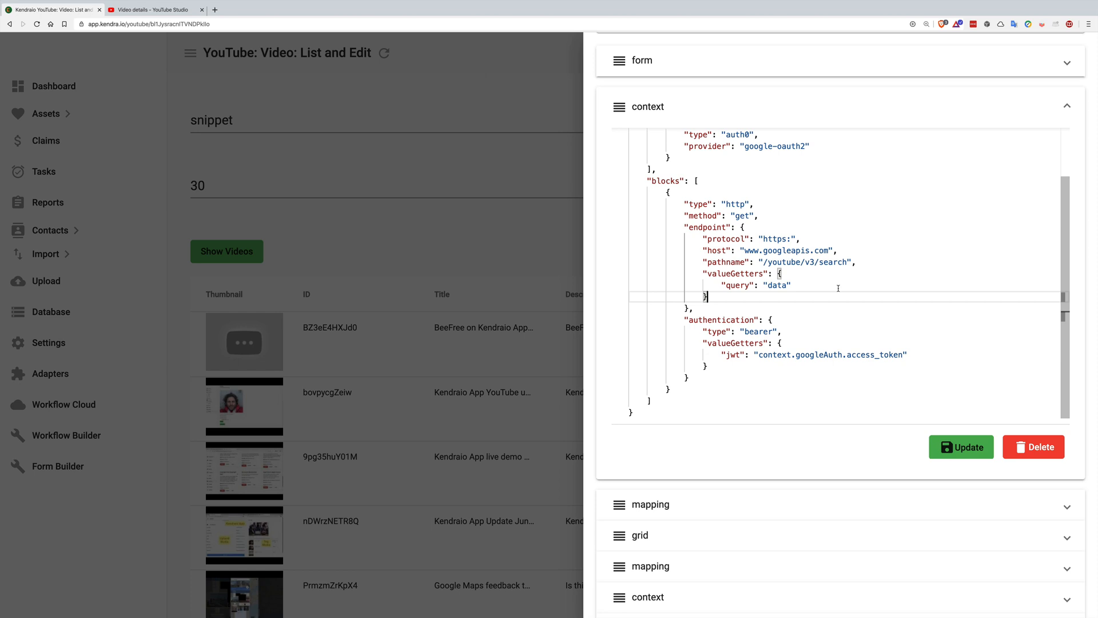
pyautogui.doubleClick(794, 252)
pyautogui.click(841, 326)
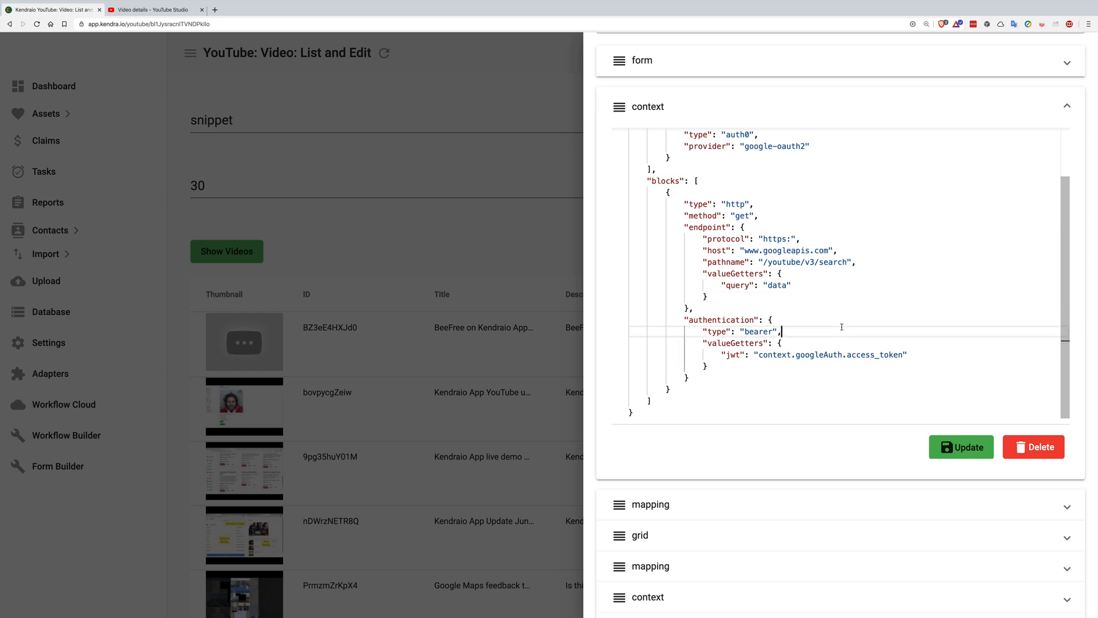
pyautogui.scroll(-5, 784, 389)
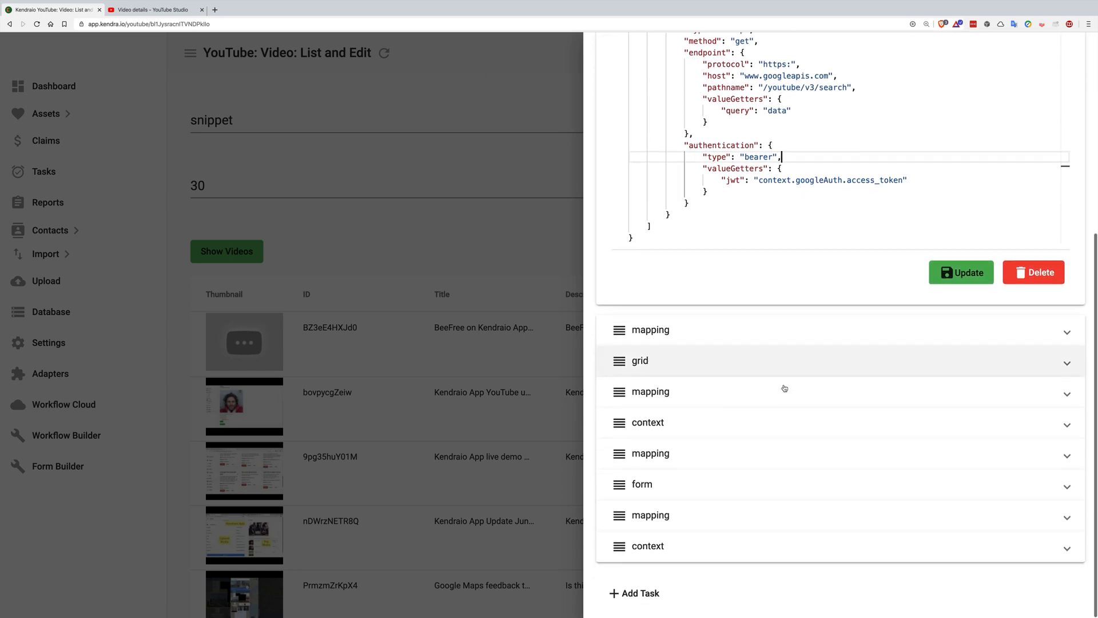
pyautogui.scroll(1, 616, 366)
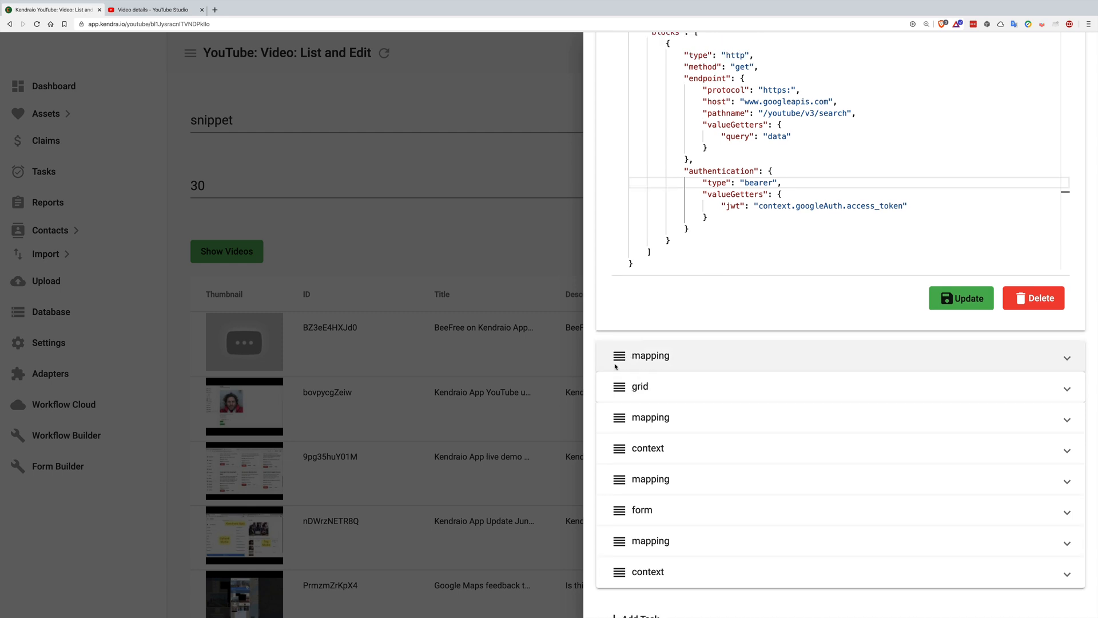
# Expand the grid task and examine its grid options and column definitions, from Thumbnail through Published Date
pyautogui.click(624, 385)
pyautogui.scroll(1, 689, 323)
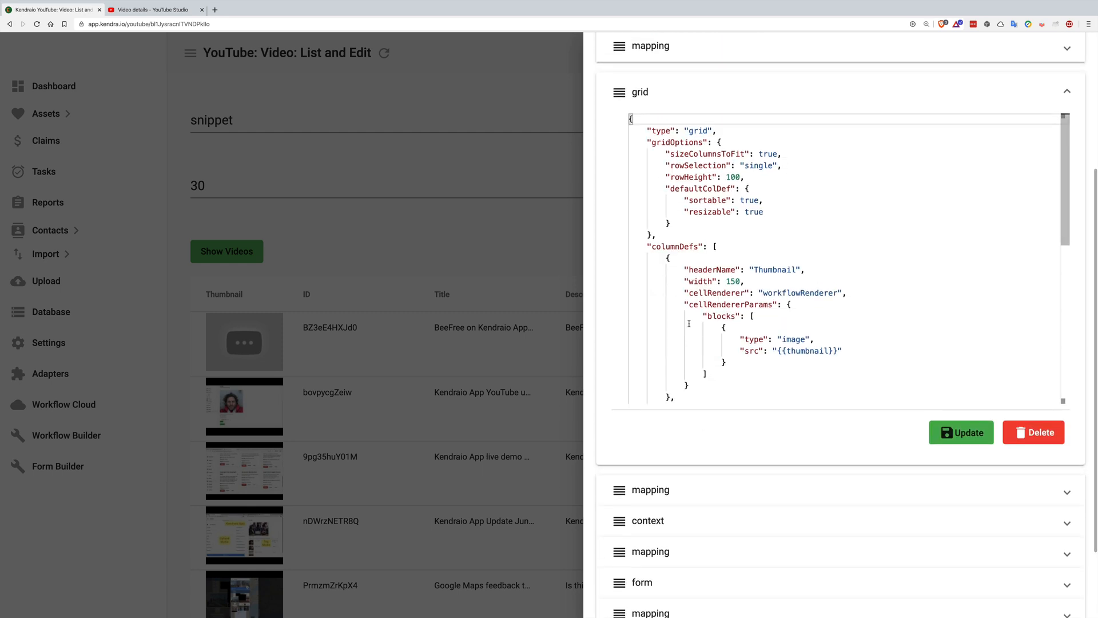
pyautogui.scroll(-10, 689, 324)
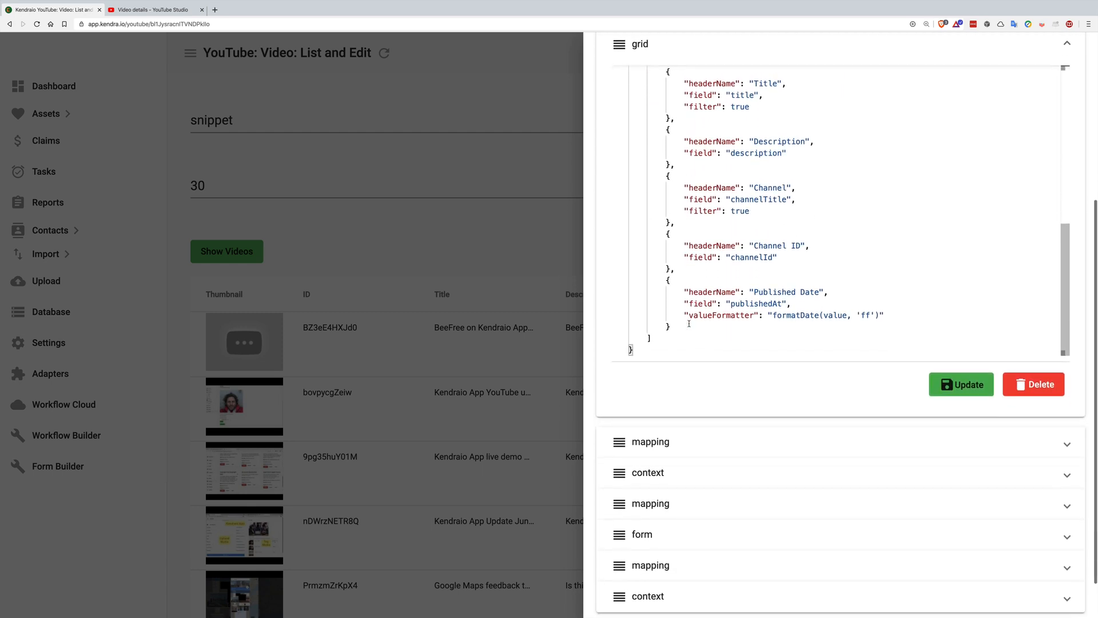
pyautogui.scroll(-2, 689, 324)
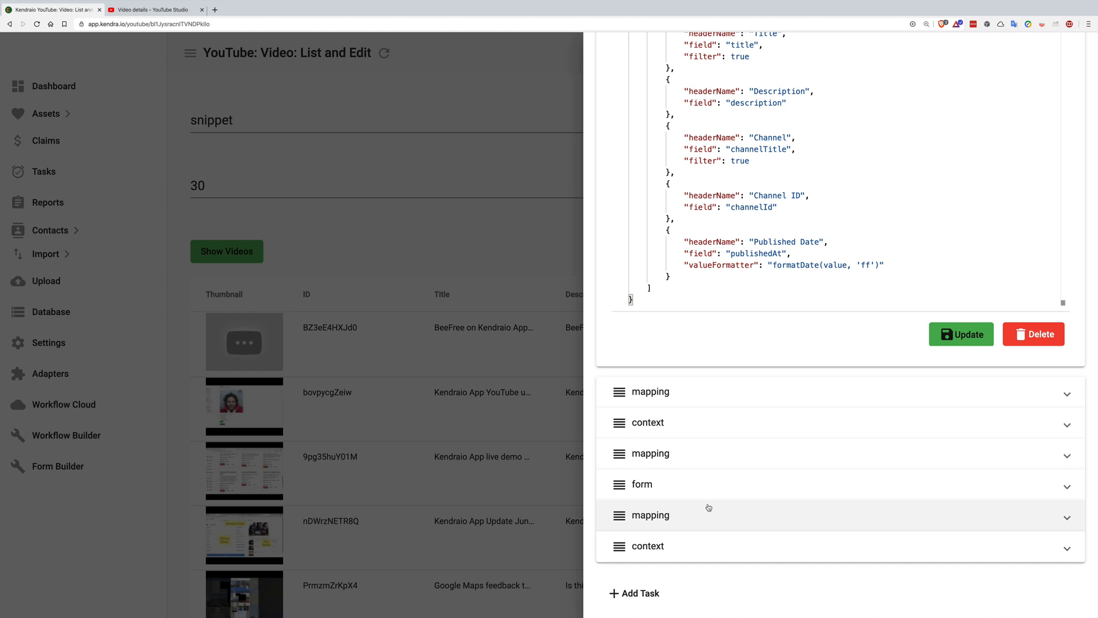
# View the task types available for the workflow and dismiss the selection without adding one
pyautogui.click(637, 594)
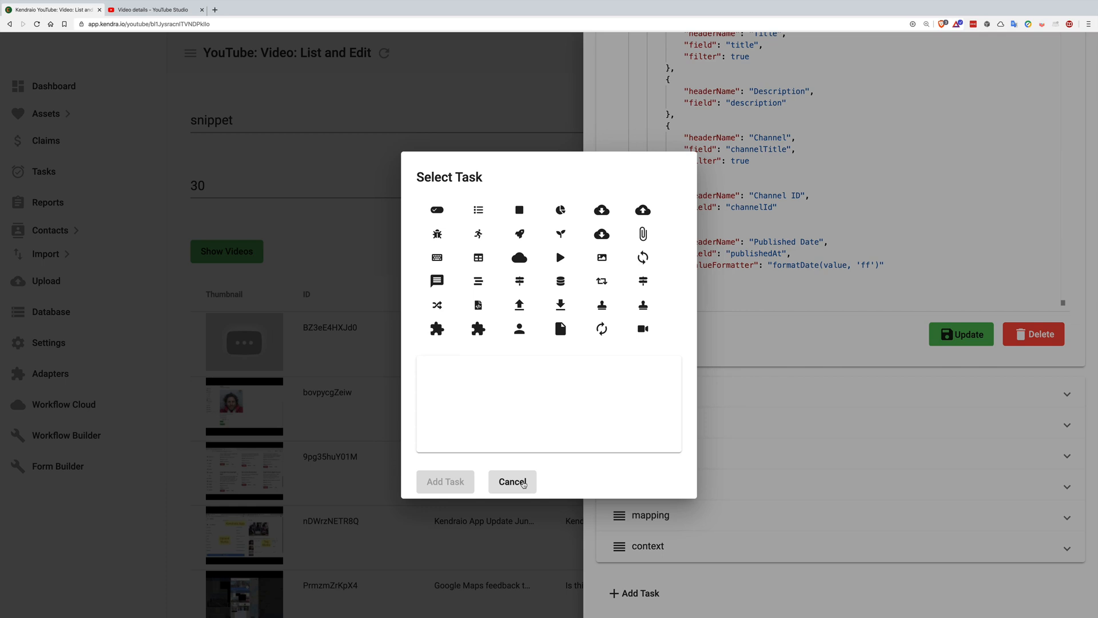
pyautogui.click(524, 483)
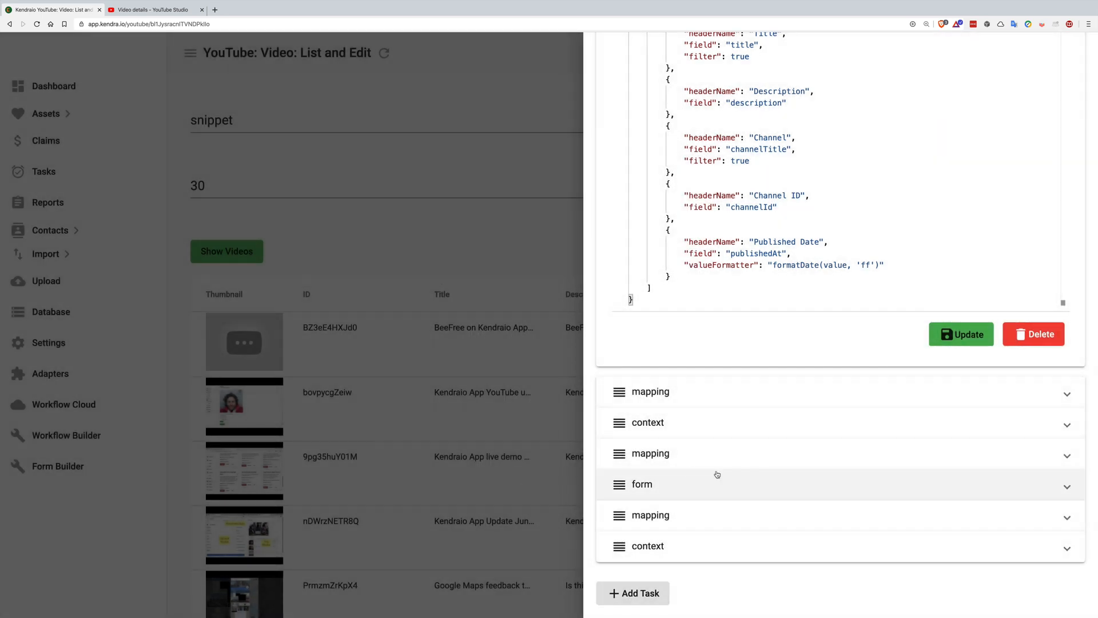